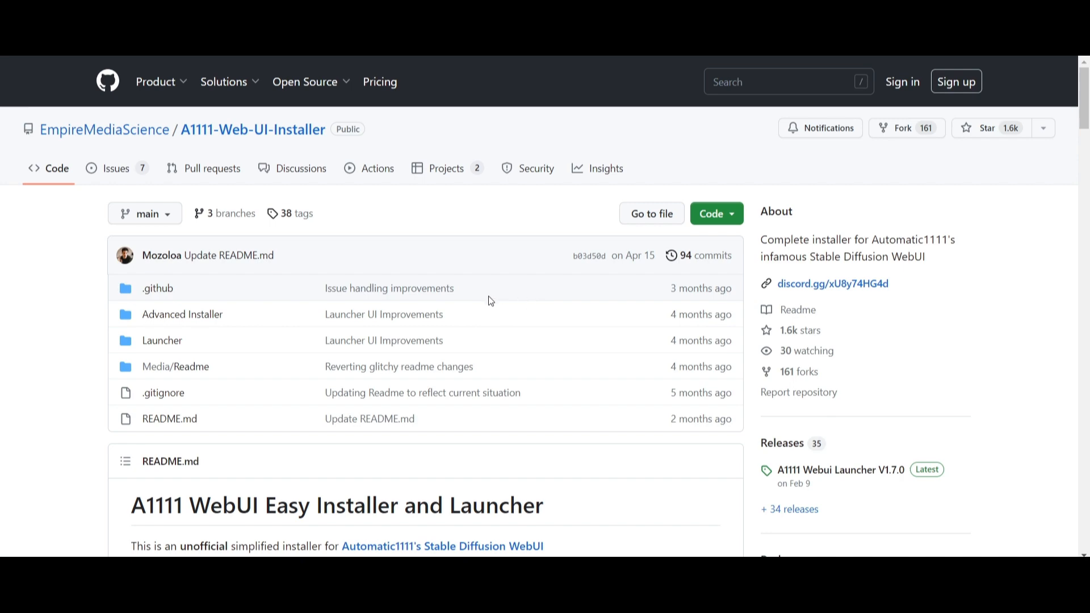
Step: Look over the A1111-Web-UI-Installer repository page and the README's introduction and installation notes
scroll(488, 295, "down", 5)
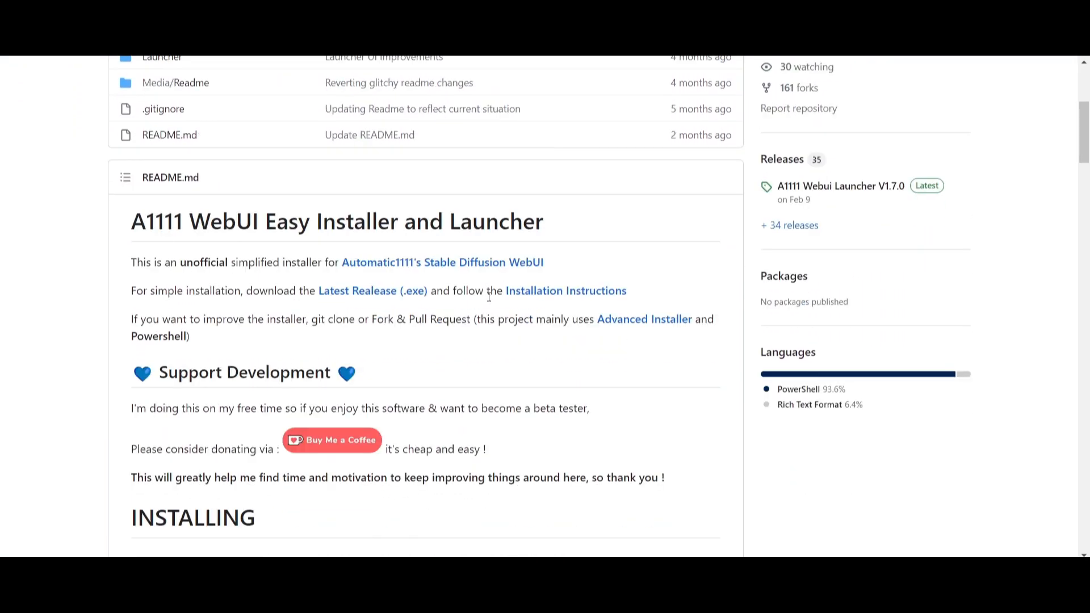
scroll(489, 296, "up", 5)
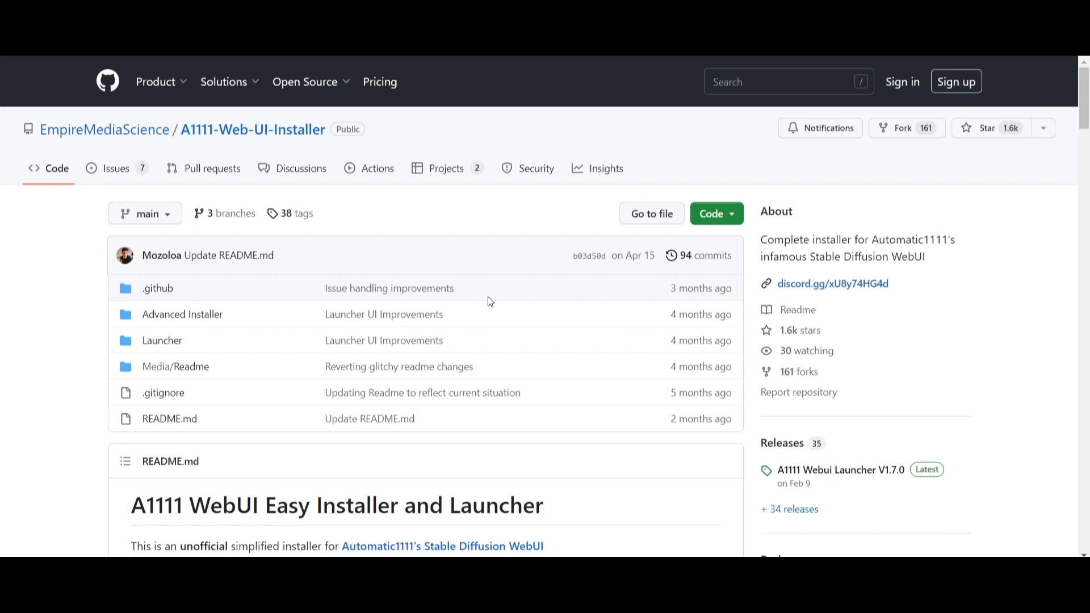
mouse_move(111, 141)
scroll(543, 239, "down", 1)
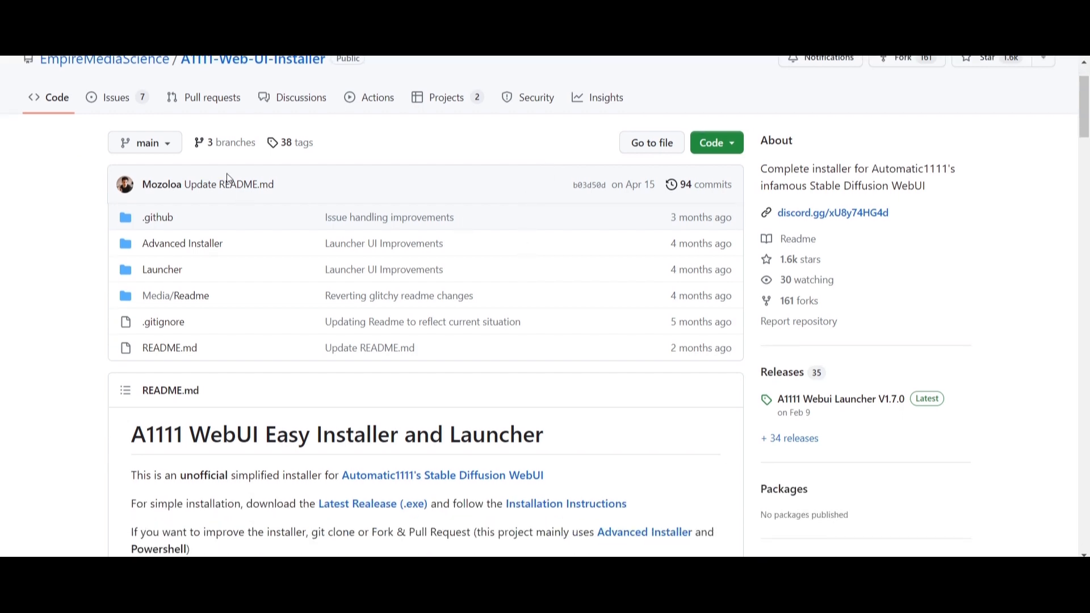
mouse_move(124, 187)
scroll(488, 214, "down", 2)
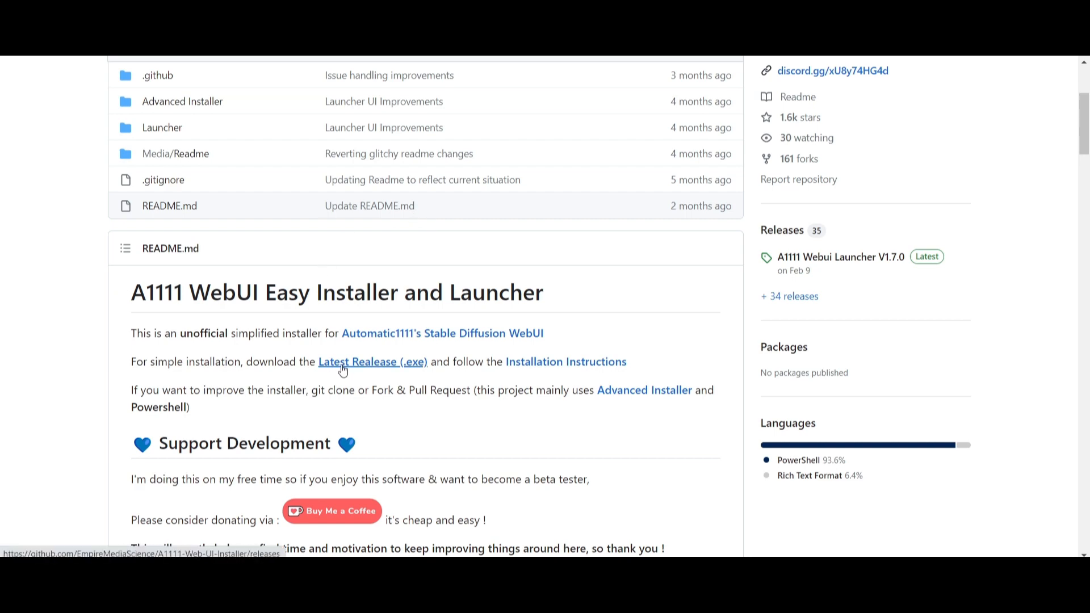
scroll(401, 188, "up", 4)
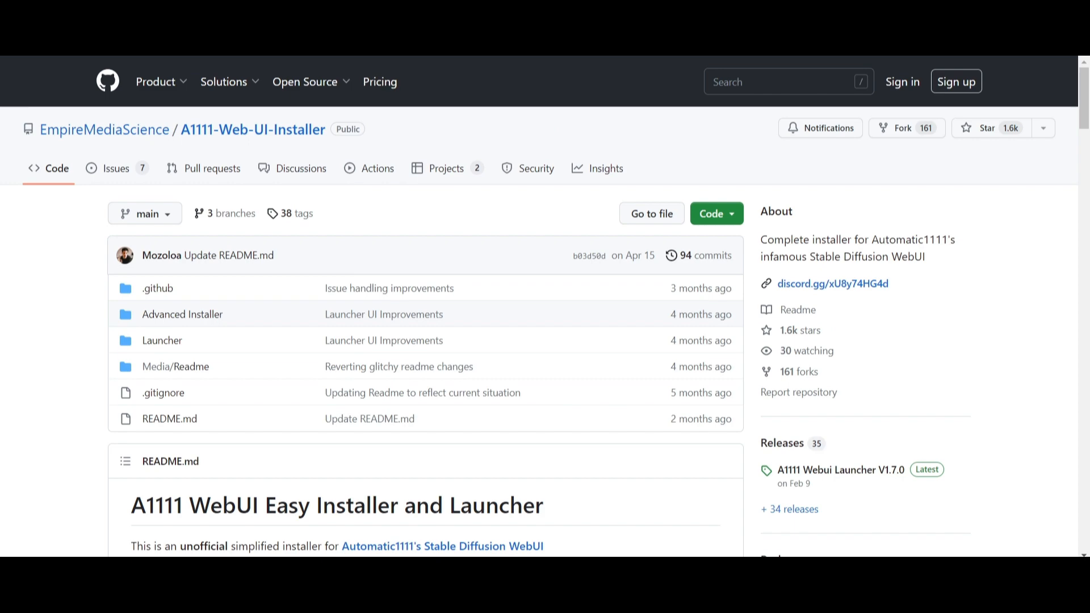
scroll(360, 368, "down", 3)
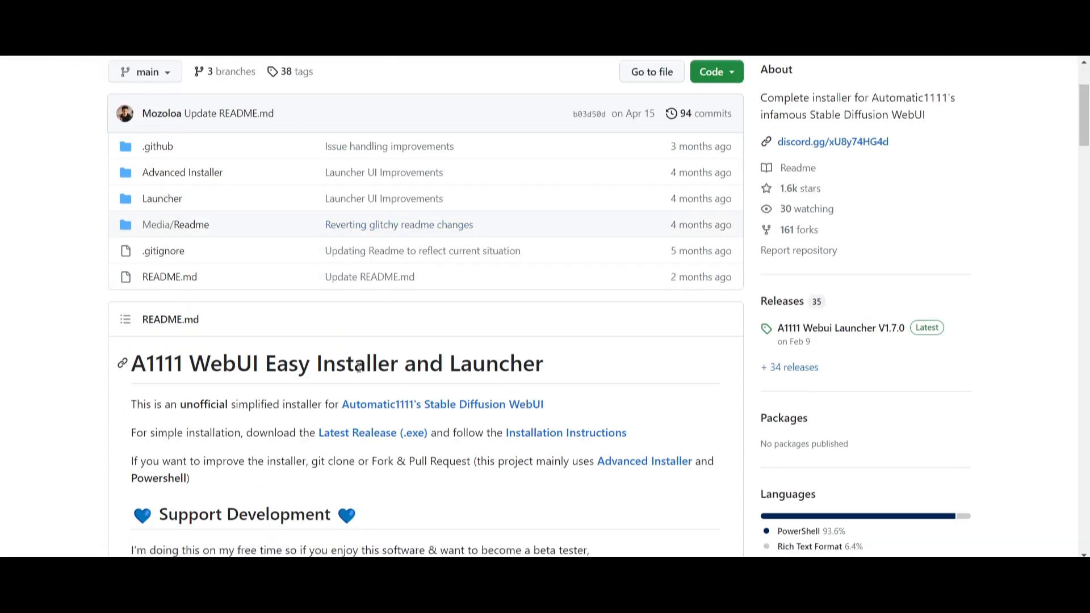
scroll(359, 368, "down", 5)
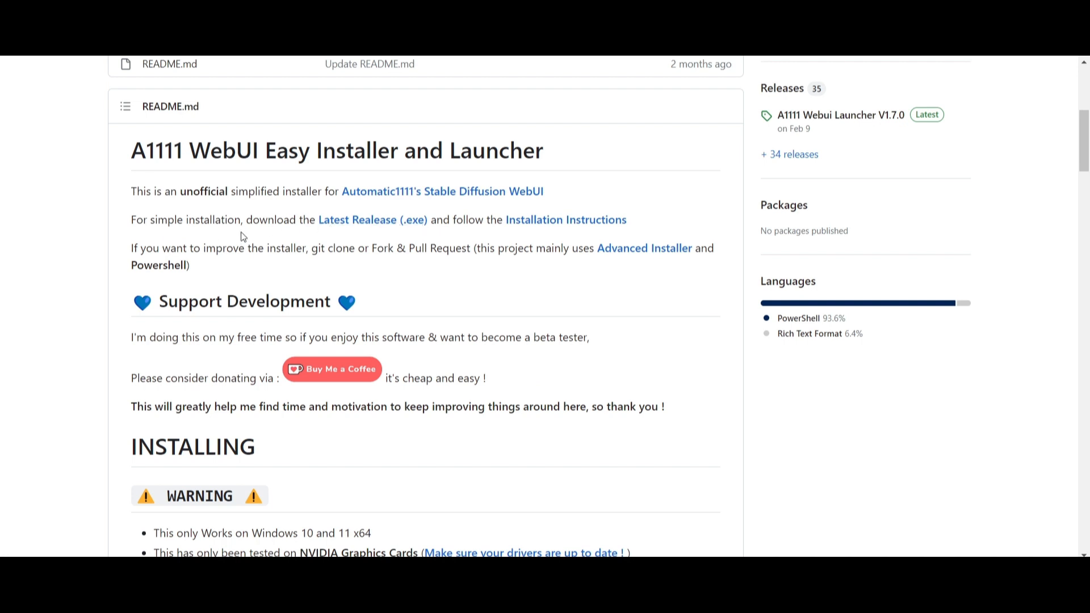
Step: Download A1111.Web.UI.Autoinstaller.v1.7.0.exe from the repository's latest release and save it in the Downloads folder
left_click(378, 224)
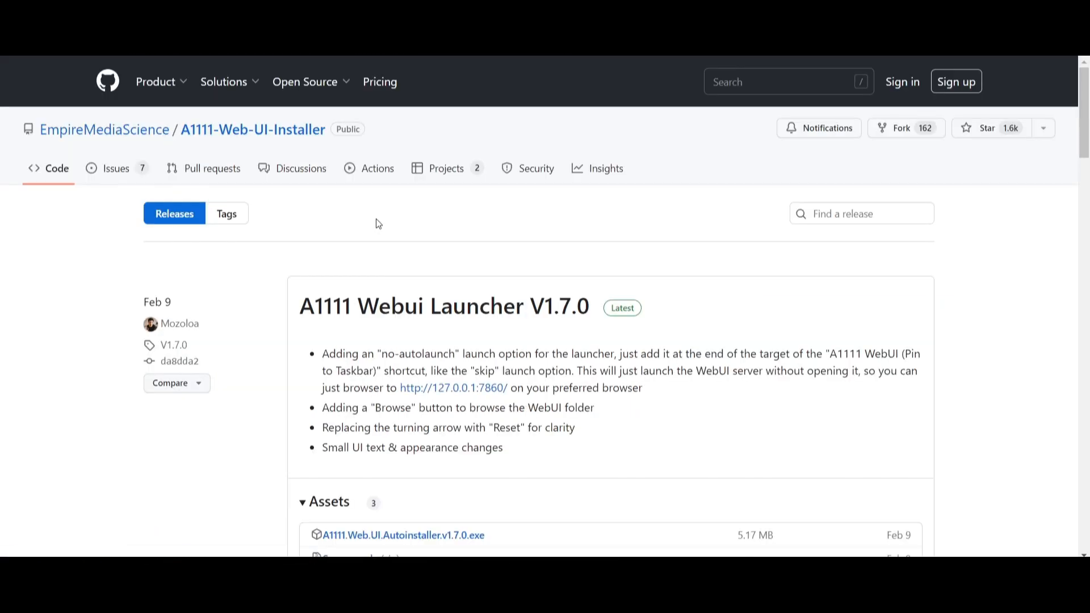
scroll(455, 204, "down", 3)
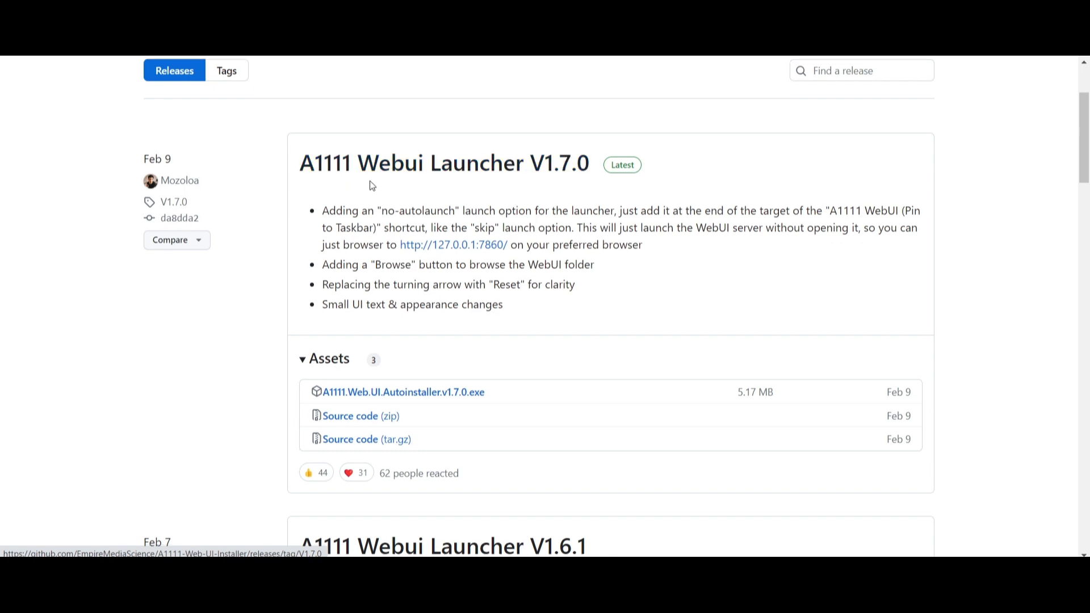
scroll(370, 185, "down", 2)
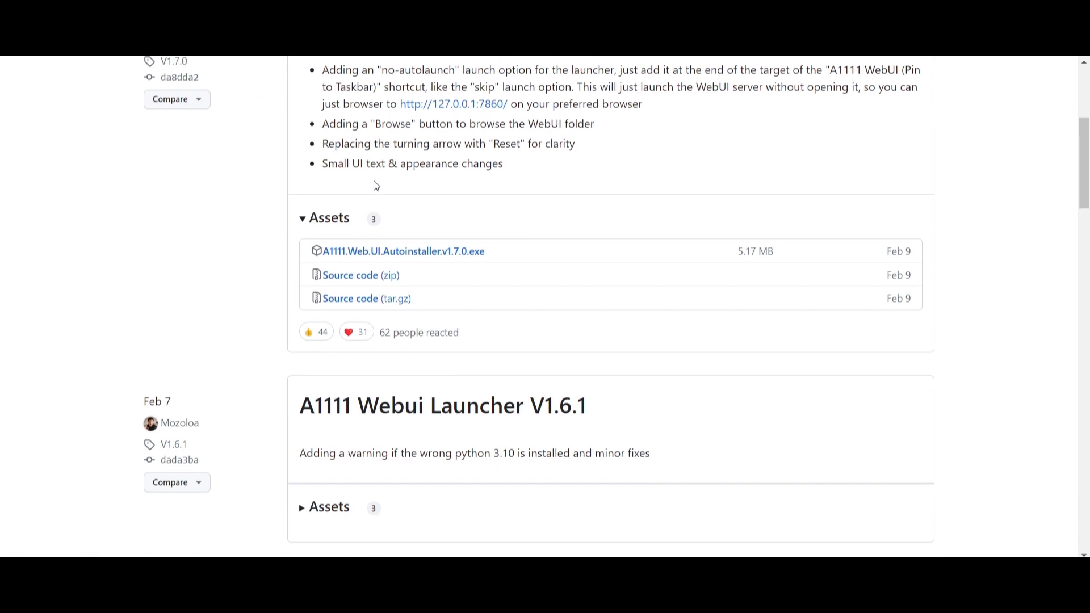
left_click(391, 257)
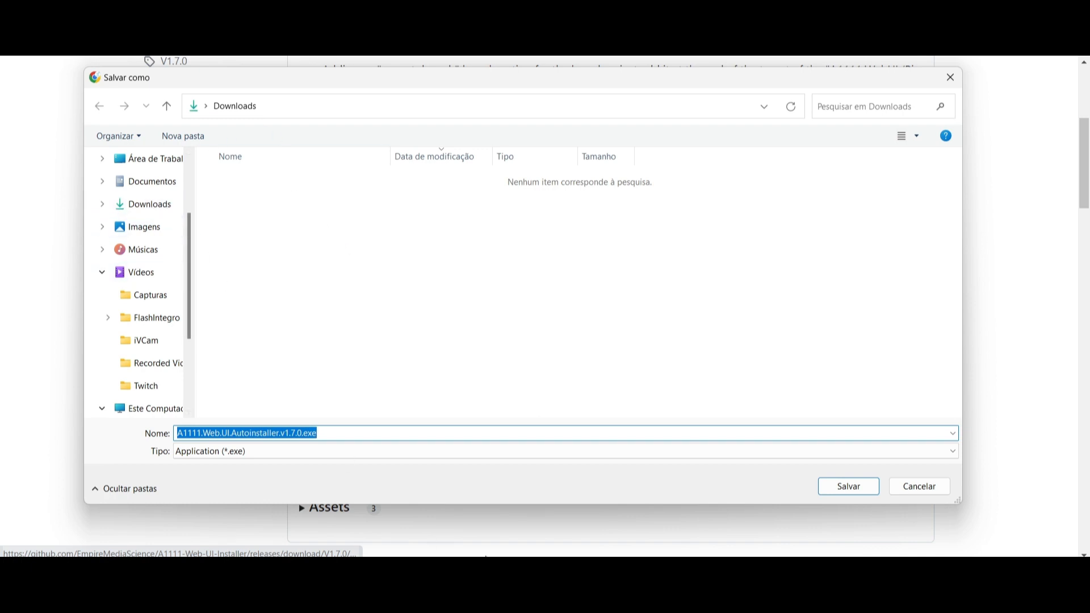
left_click(848, 492)
Step: Switch to File Explorer and look in the Downloads folder for the downloaded autoinstaller
key("alt+Tab")
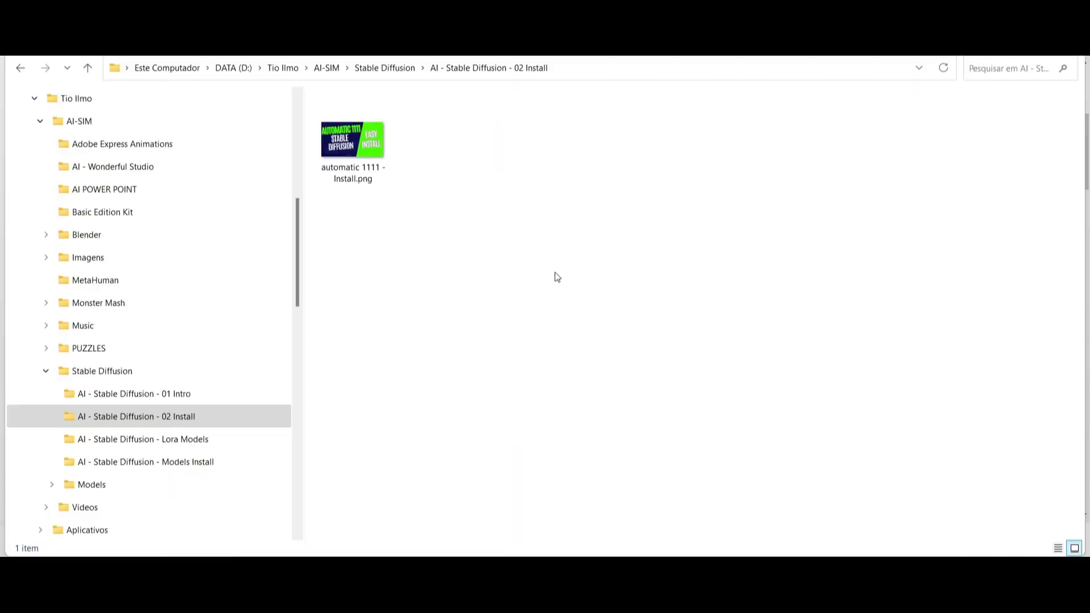
scroll(126, 255, "up", 3)
scroll(126, 257, "up", 4)
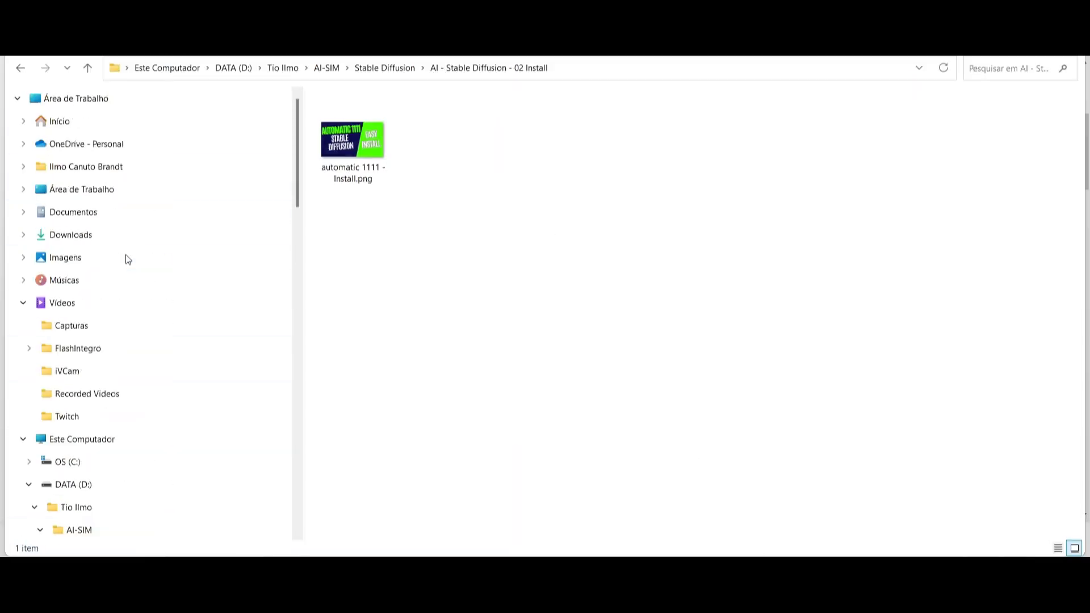
left_click(64, 234)
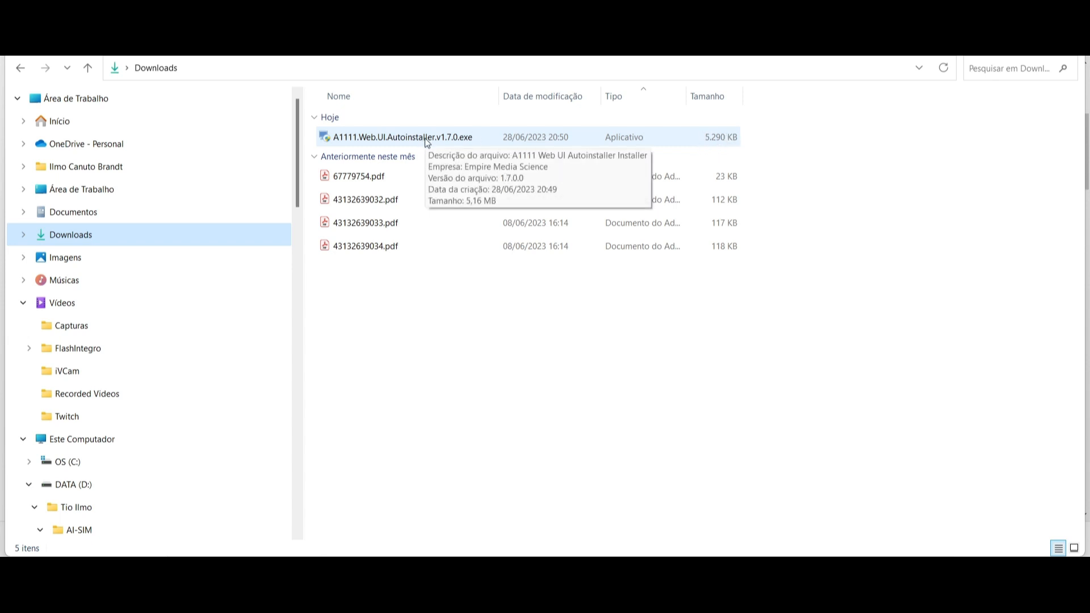
Step: Create a new folder named A1111 at the root of the DATA (D:) drive and open it
scroll(70, 327, "down", 2)
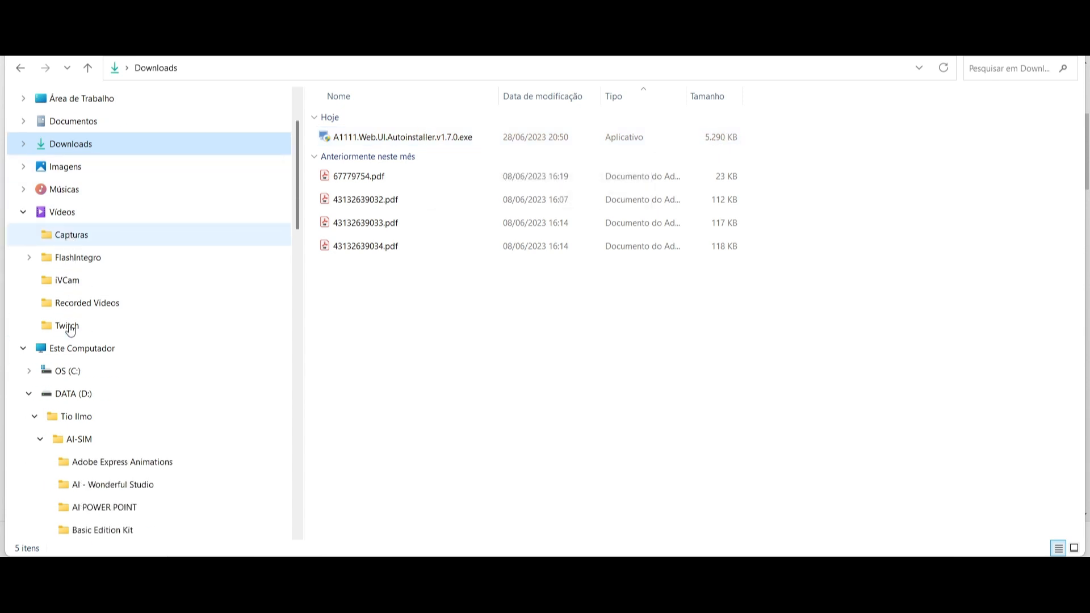
scroll(71, 331, "down", 1)
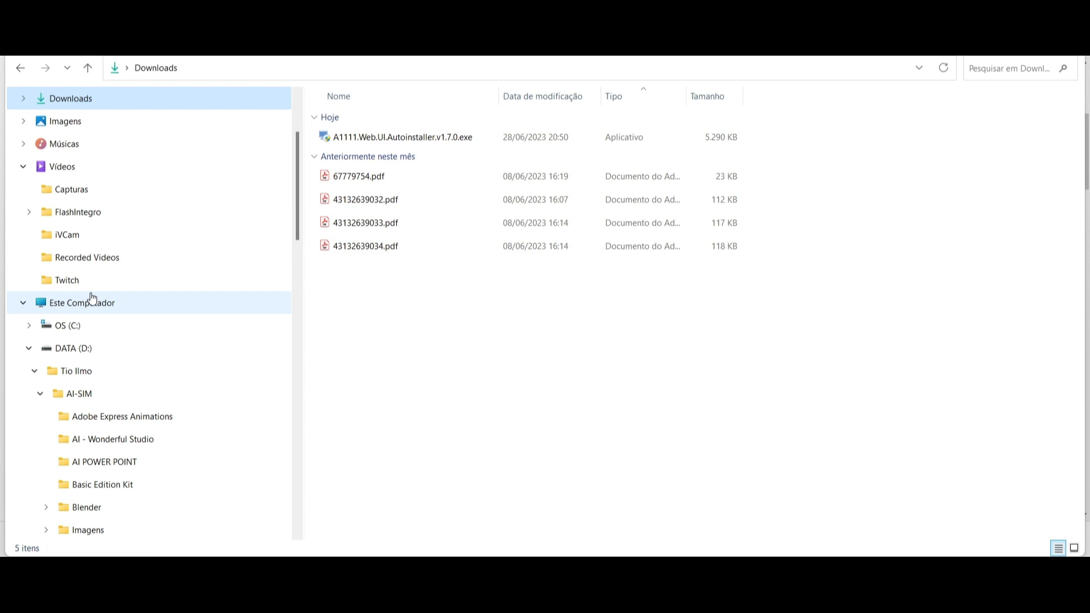
left_click(63, 361)
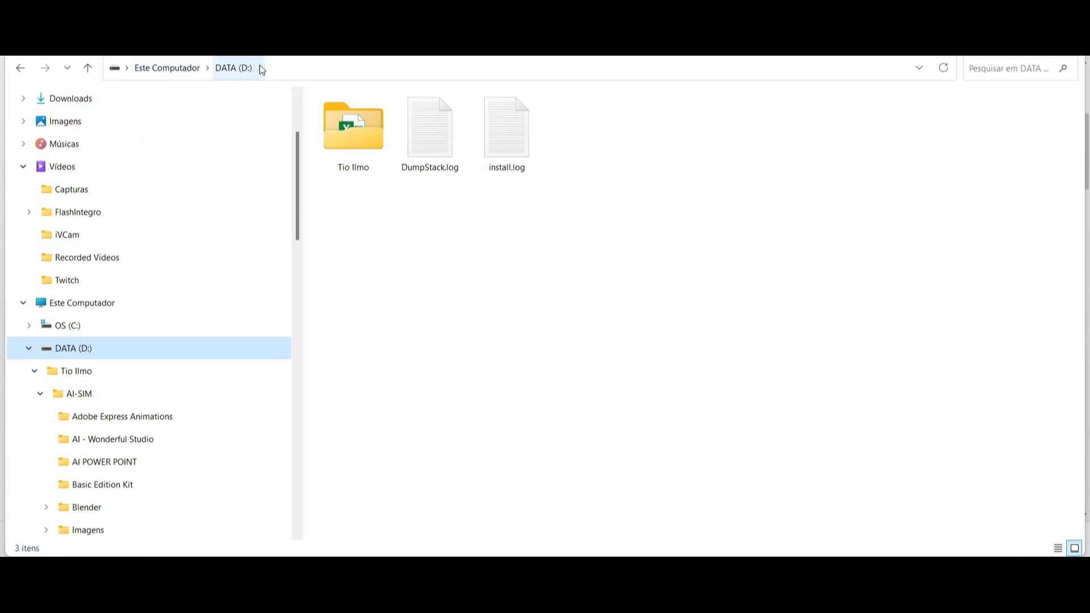
left_click(44, 40)
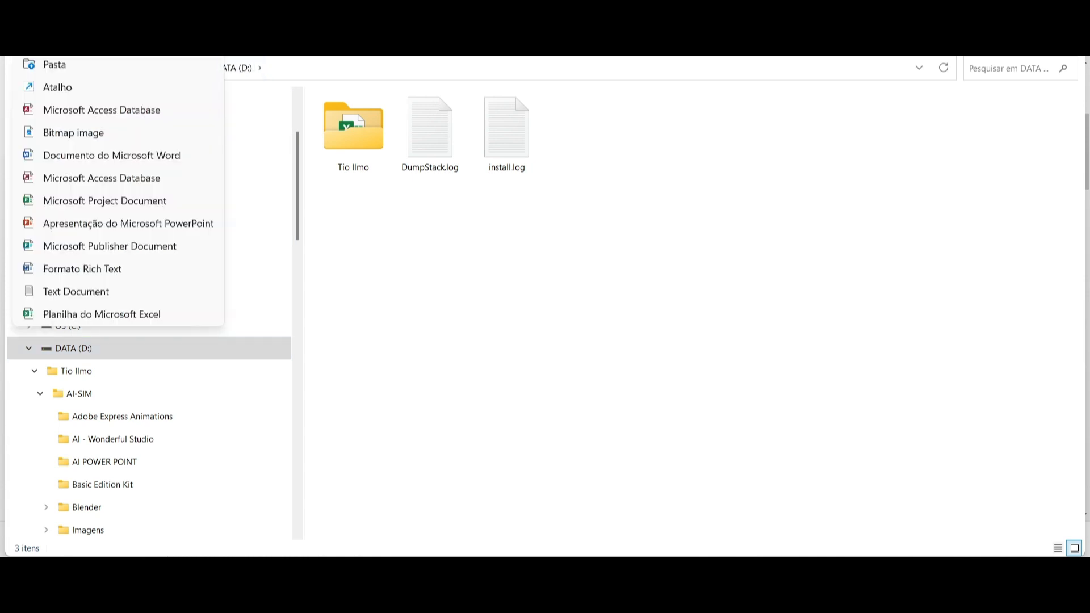
left_click(45, 64)
type("A1111")
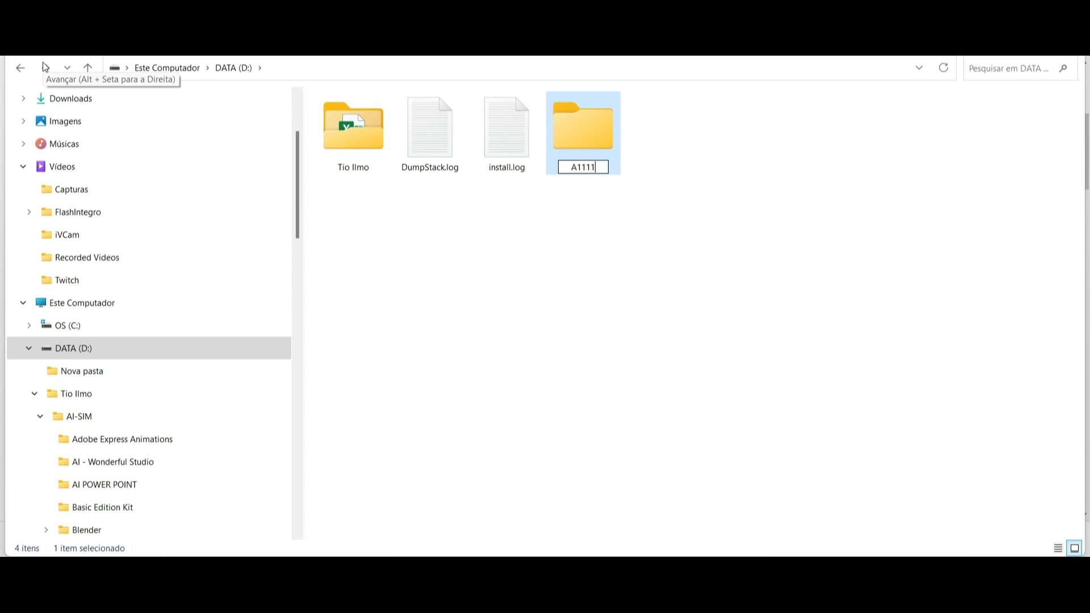
key("Return")
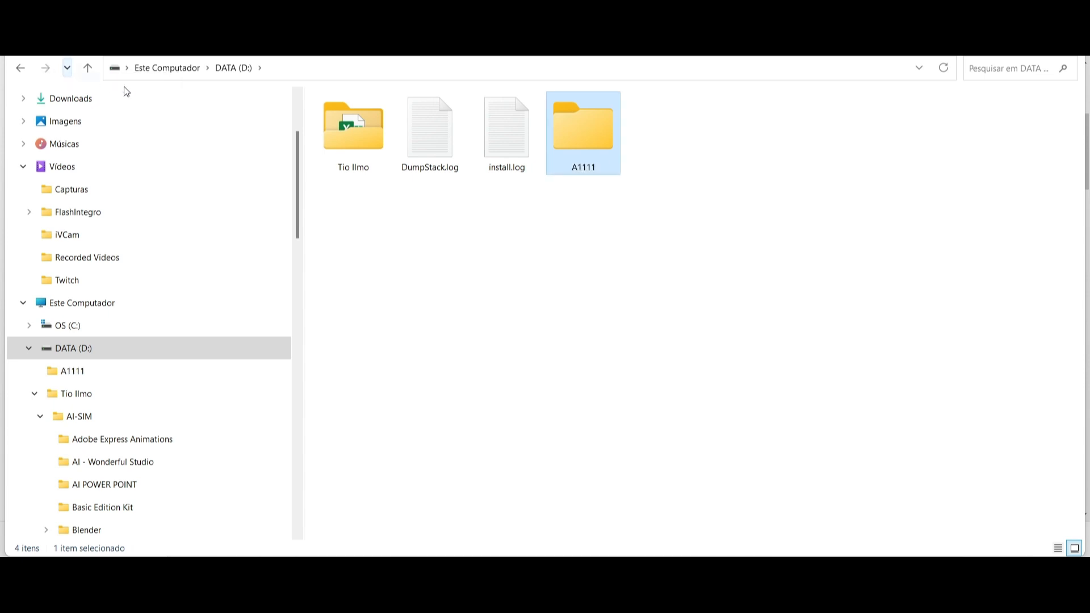
double_click(588, 128)
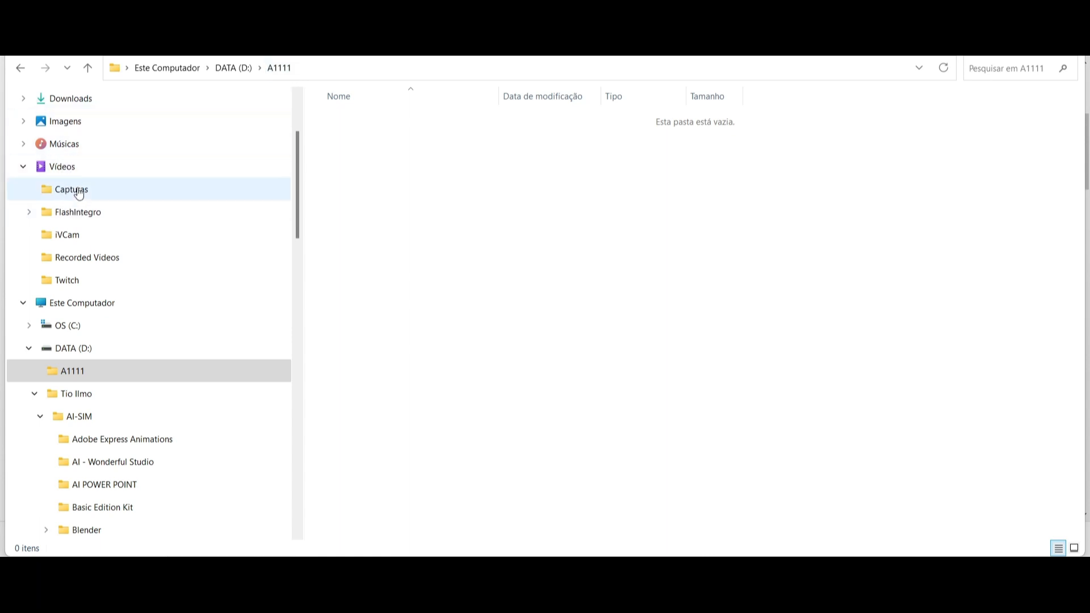
Step: Move A1111.Web.UI.Autoinstaller.v1.7.0.exe from Downloads into the A1111 folder on the DATA (D:) drive
left_click(72, 98)
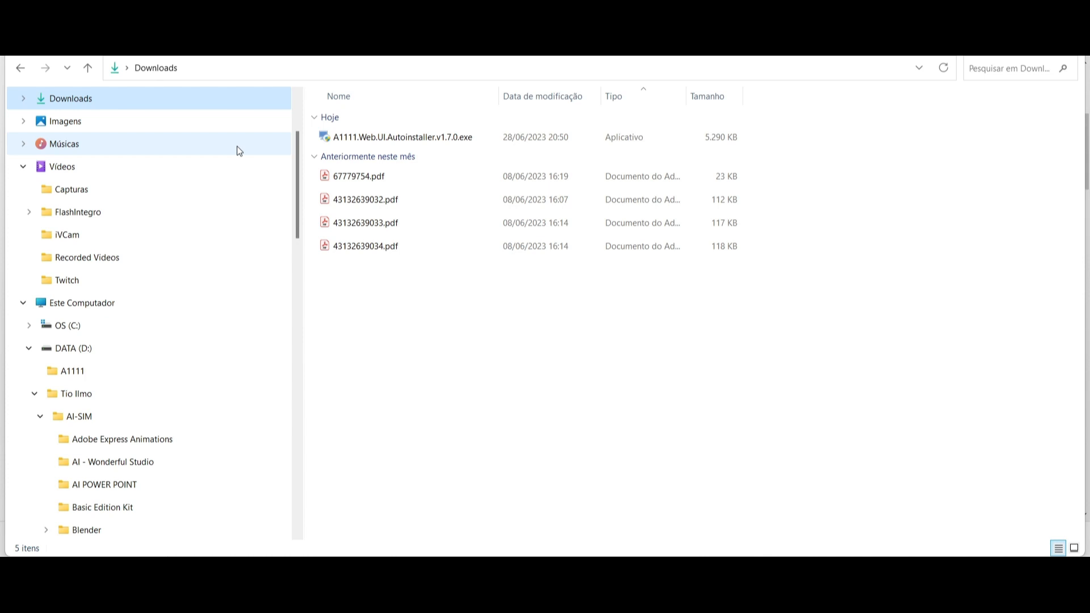
right_click(361, 138)
left_click(378, 156)
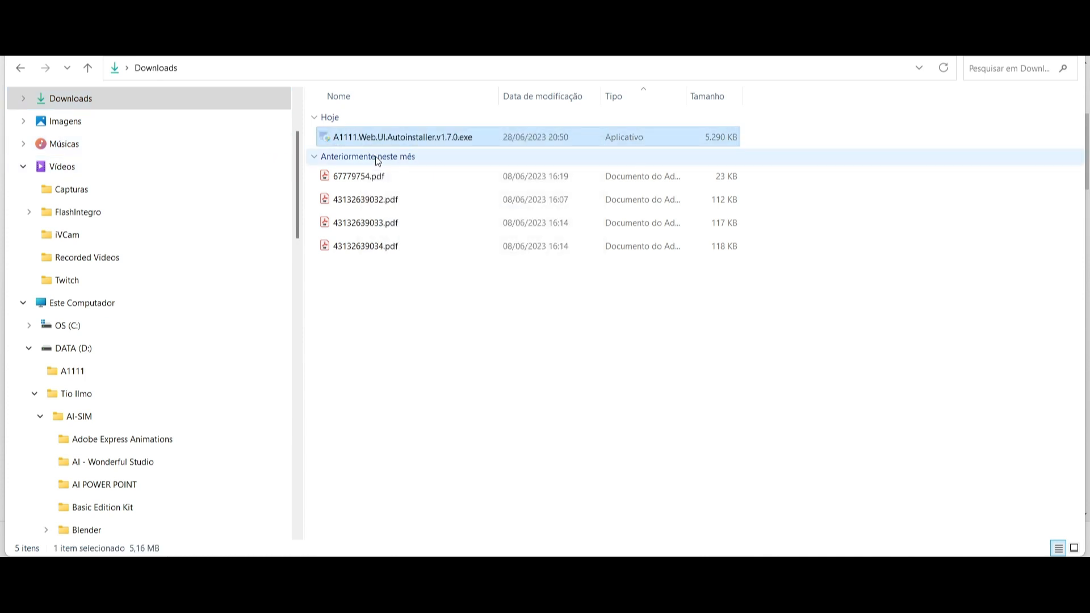
left_click(71, 377)
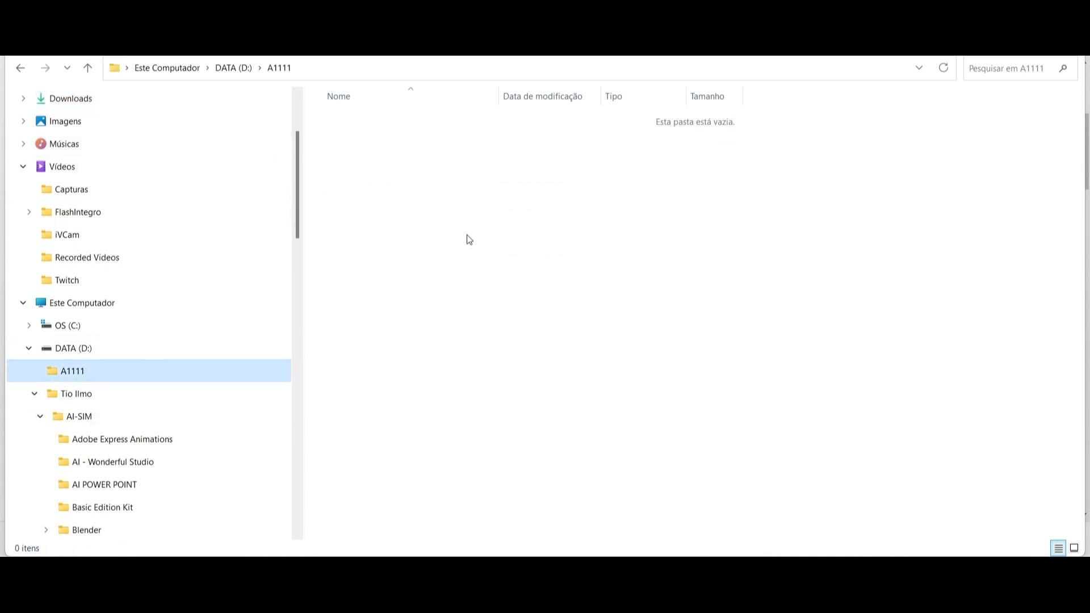
right_click(465, 183)
left_click(489, 206)
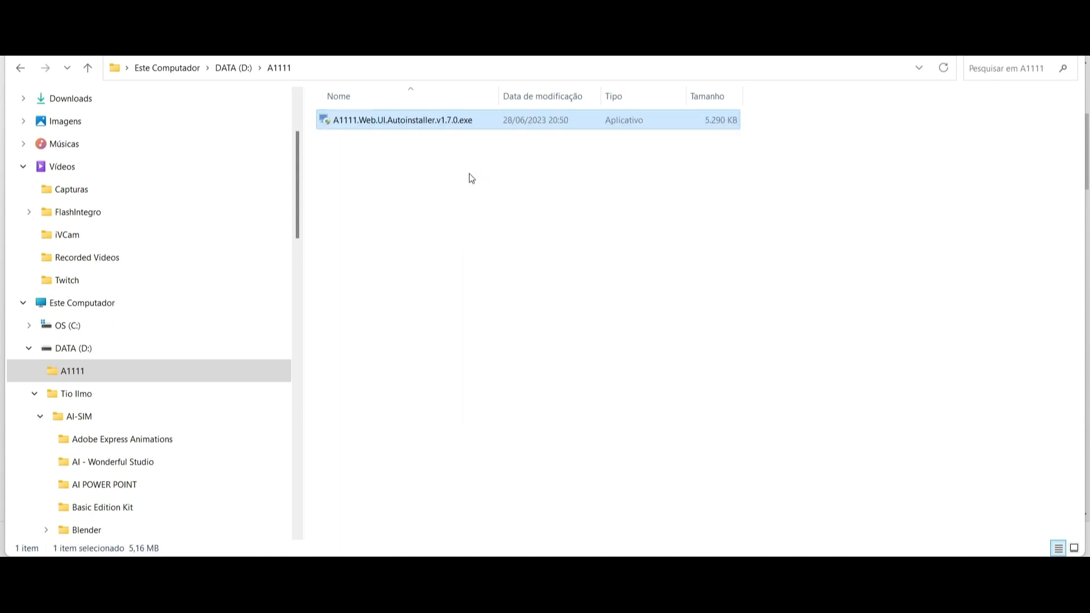
left_click(441, 217)
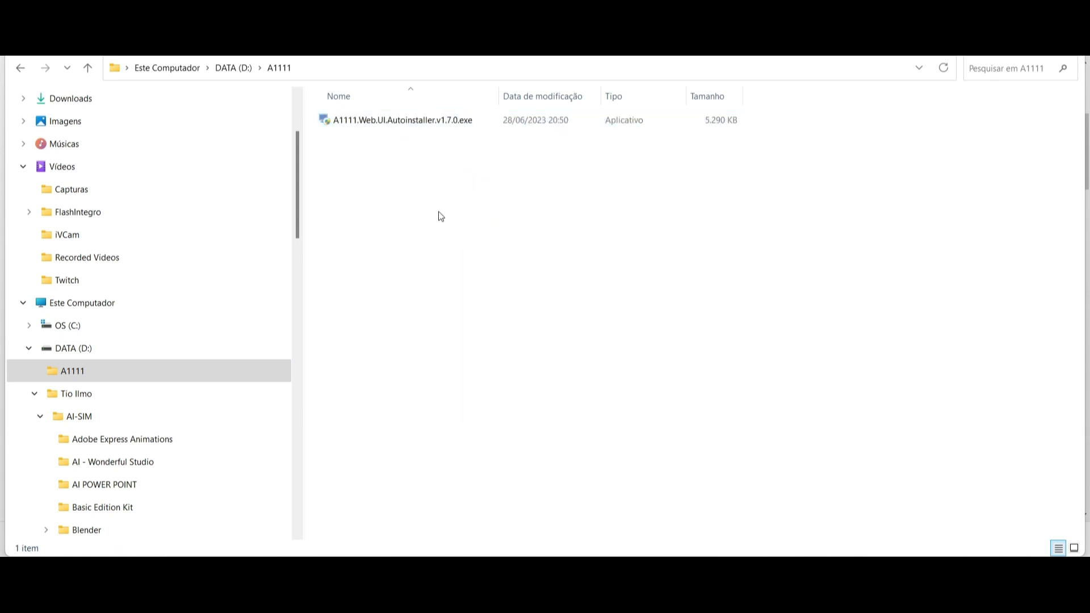
Step: Run the autoinstaller to install A1111 Web UI in D:\A1111\ with Clean Install enabled, and finish the setup
double_click(397, 121)
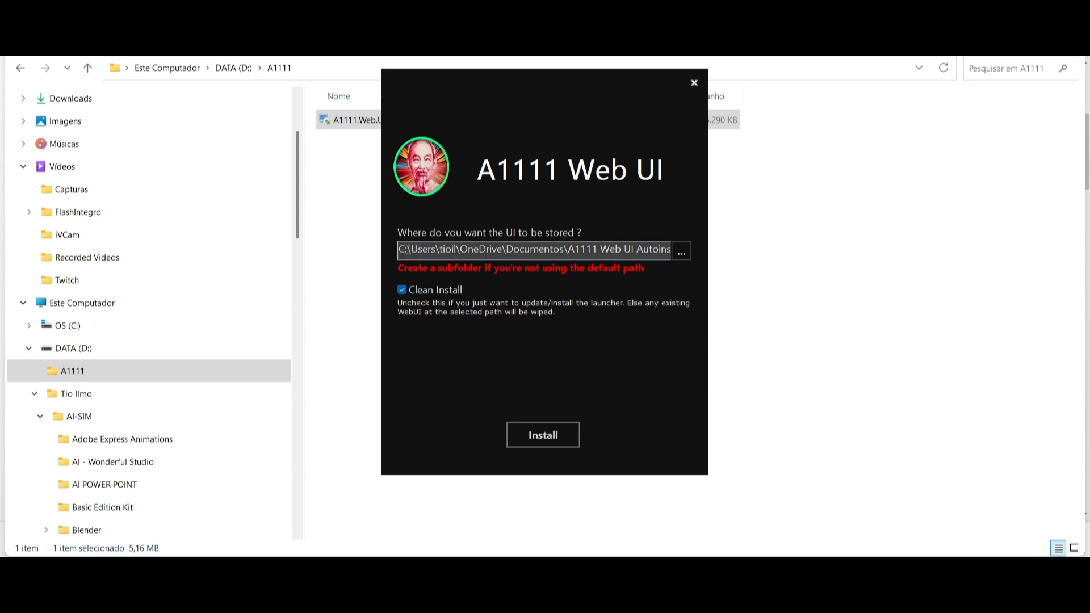
left_click(683, 255)
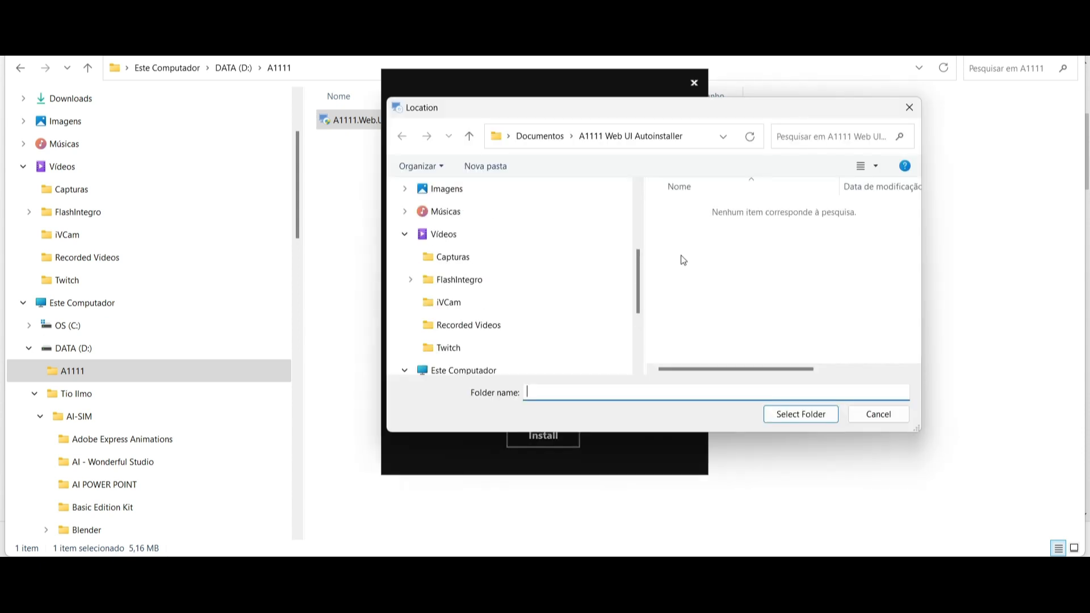
left_click_drag(637, 265, 630, 301)
left_click(409, 305)
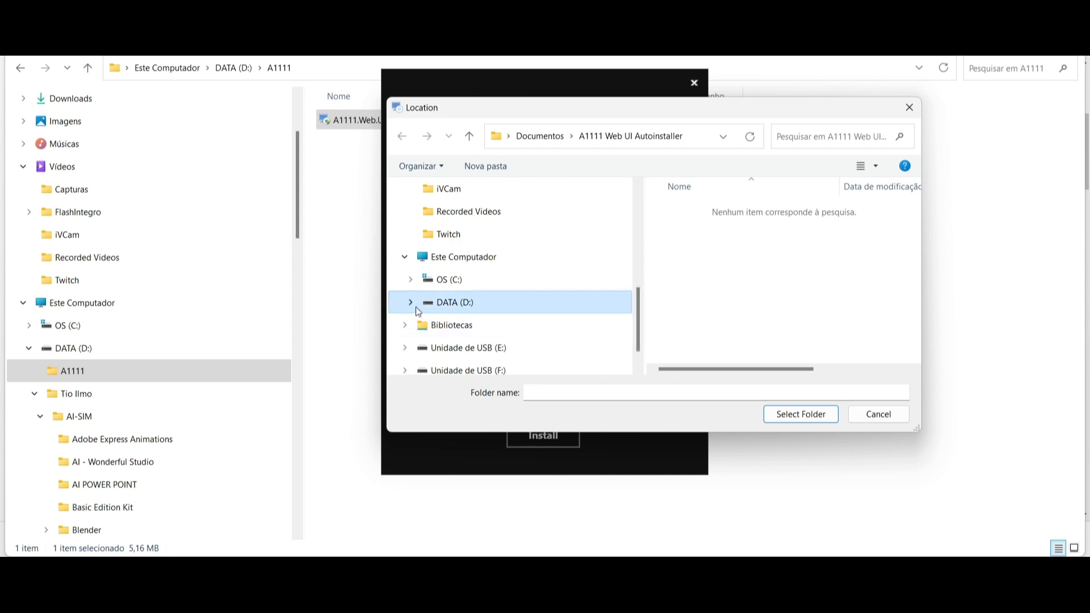
left_click(448, 332)
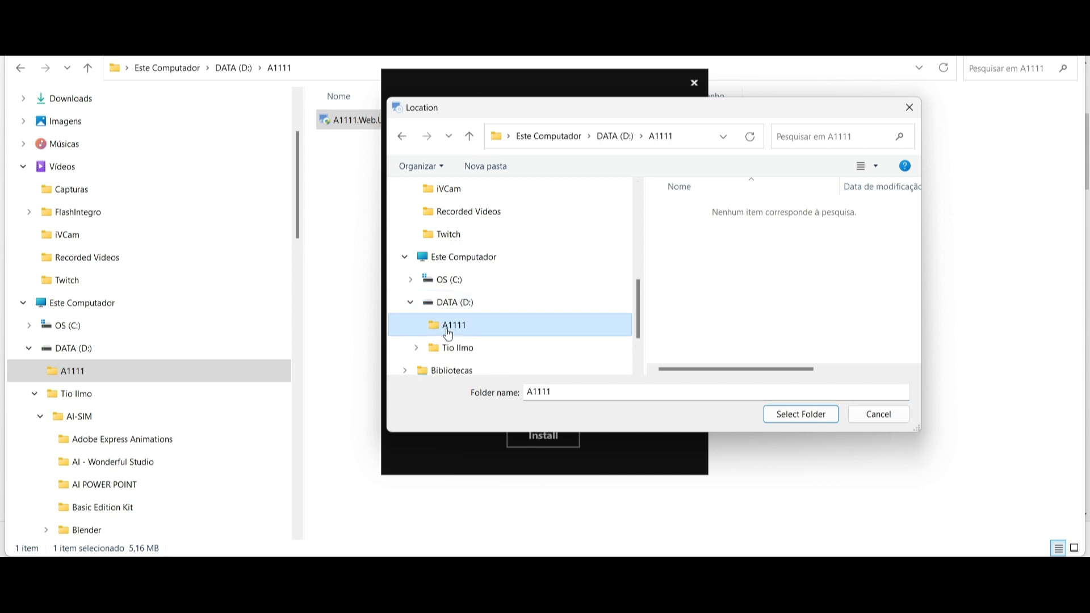
left_click(801, 416)
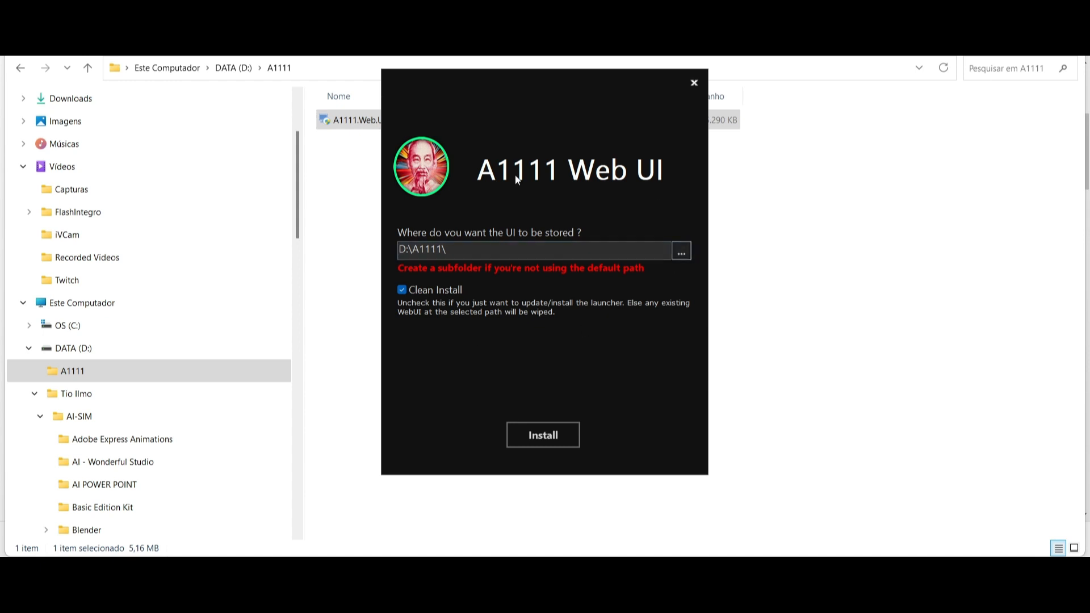
left_click(547, 436)
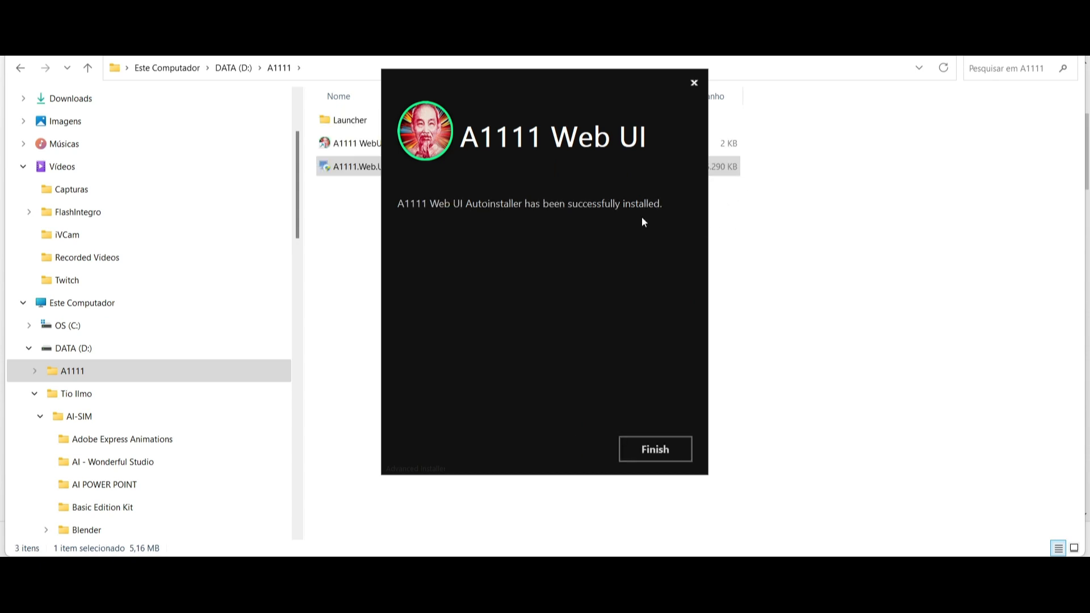
left_click(660, 455)
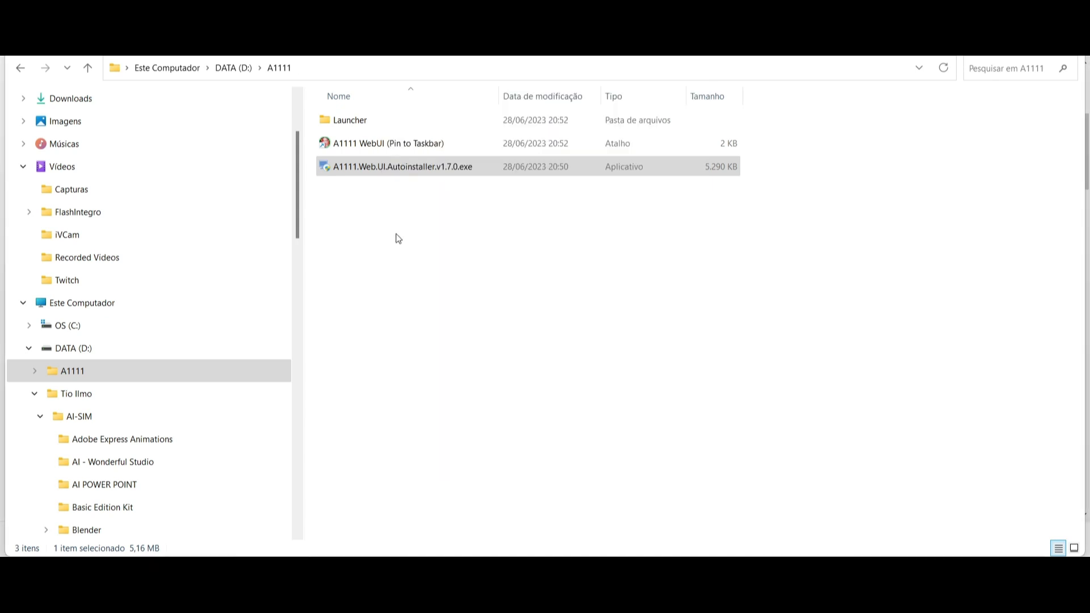
left_click(405, 145)
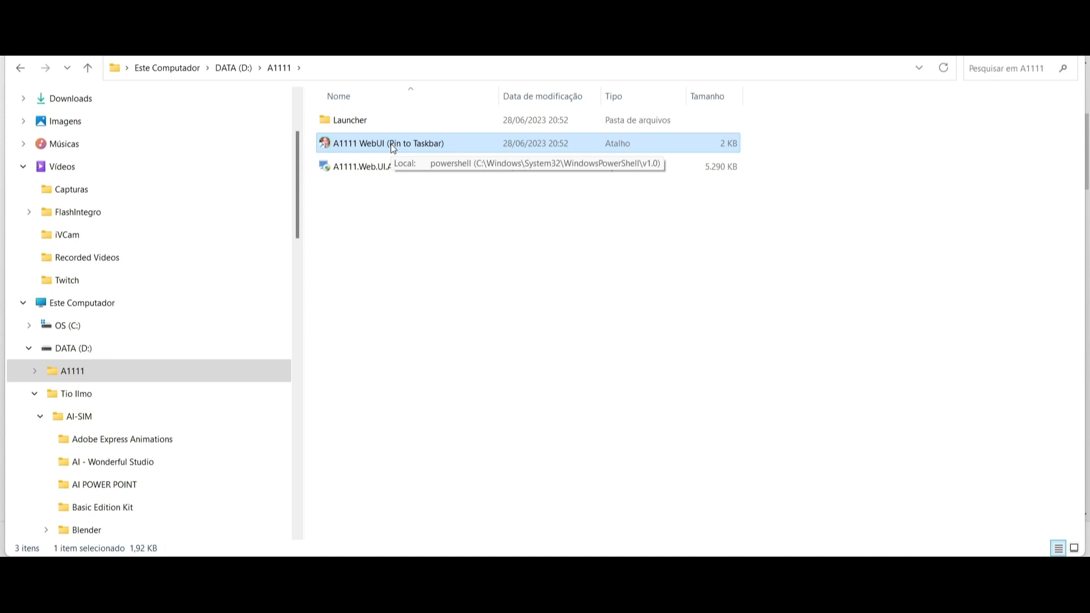
right_click(391, 147)
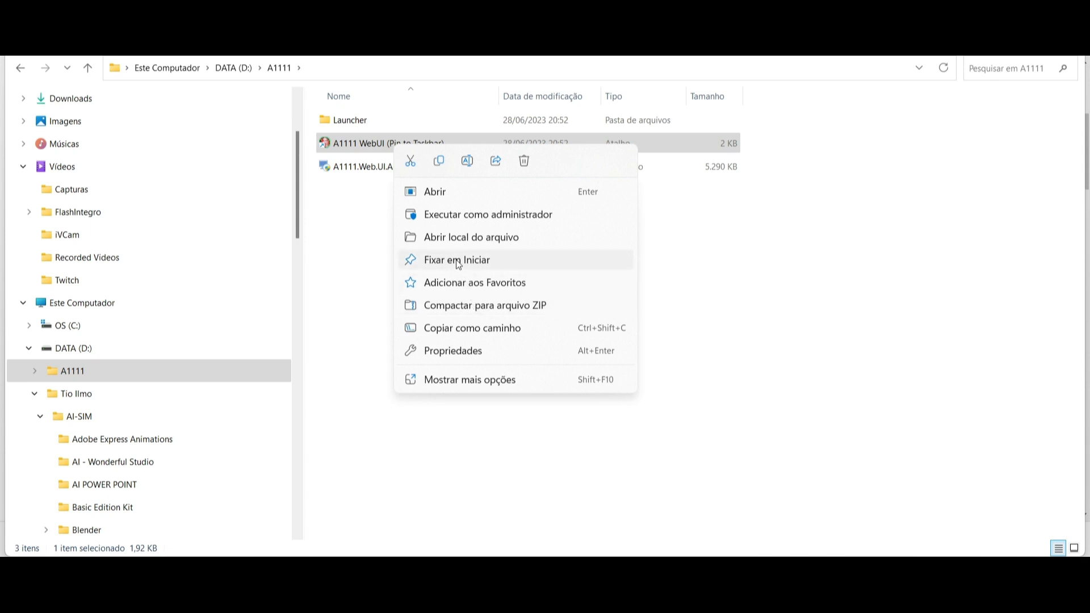
left_click(363, 234)
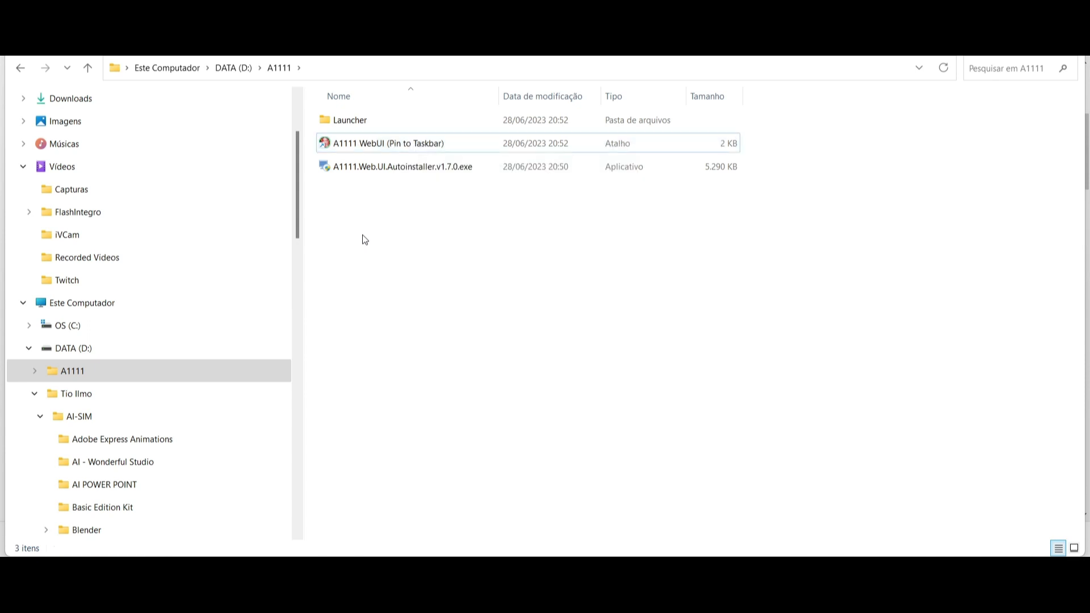
right_click(409, 147)
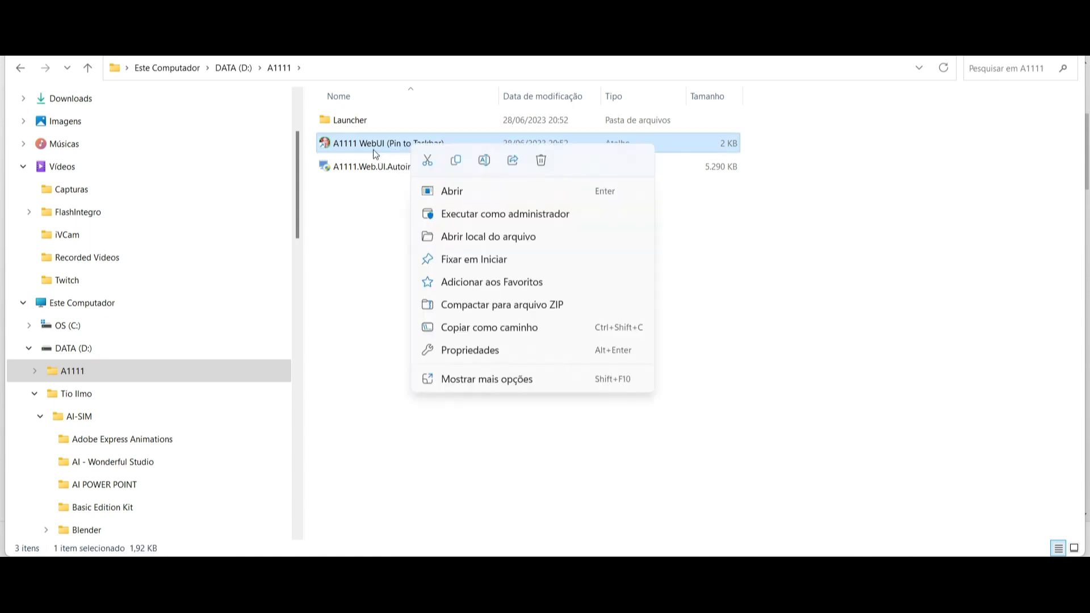
left_click(362, 215)
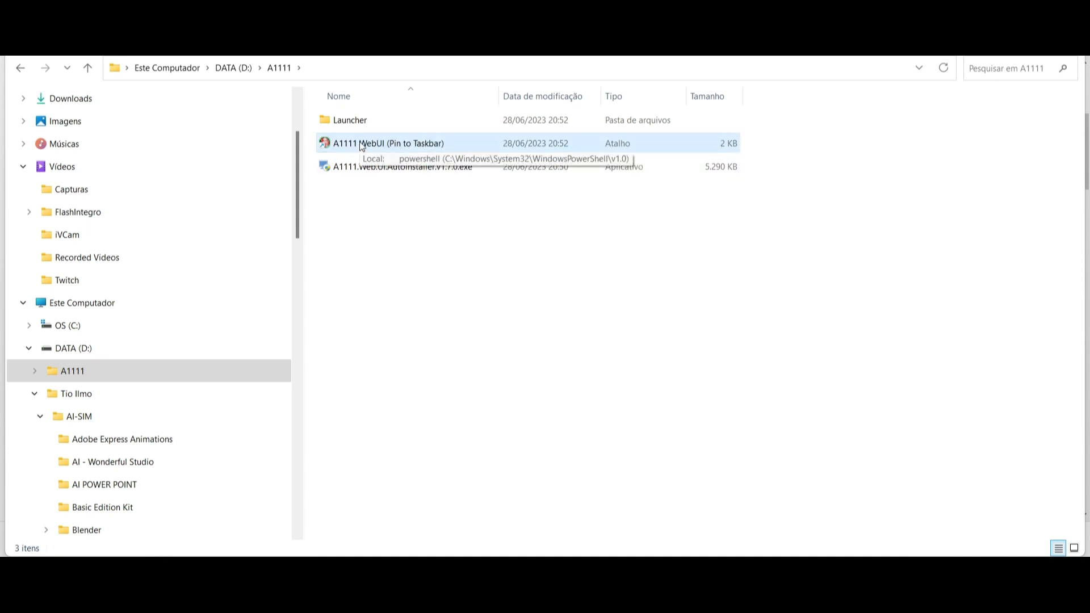
Step: Run the A1111 WebUI (Pin to Taskbar) shortcut and accept downloading the Stable Diffusion 1.5 base model
left_click_drag(361, 145, 384, 157)
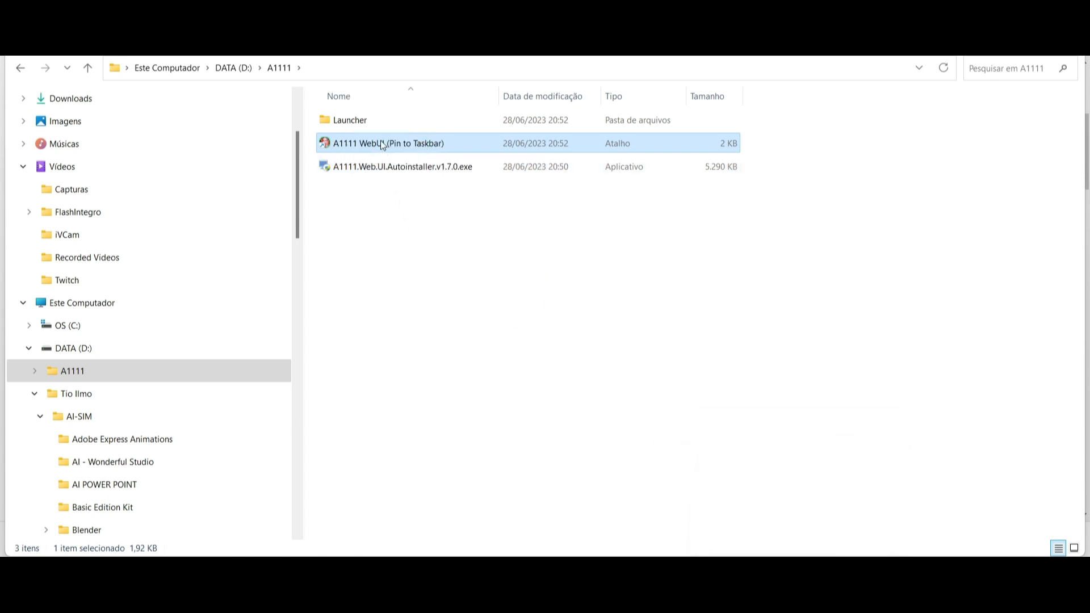
double_click(381, 142)
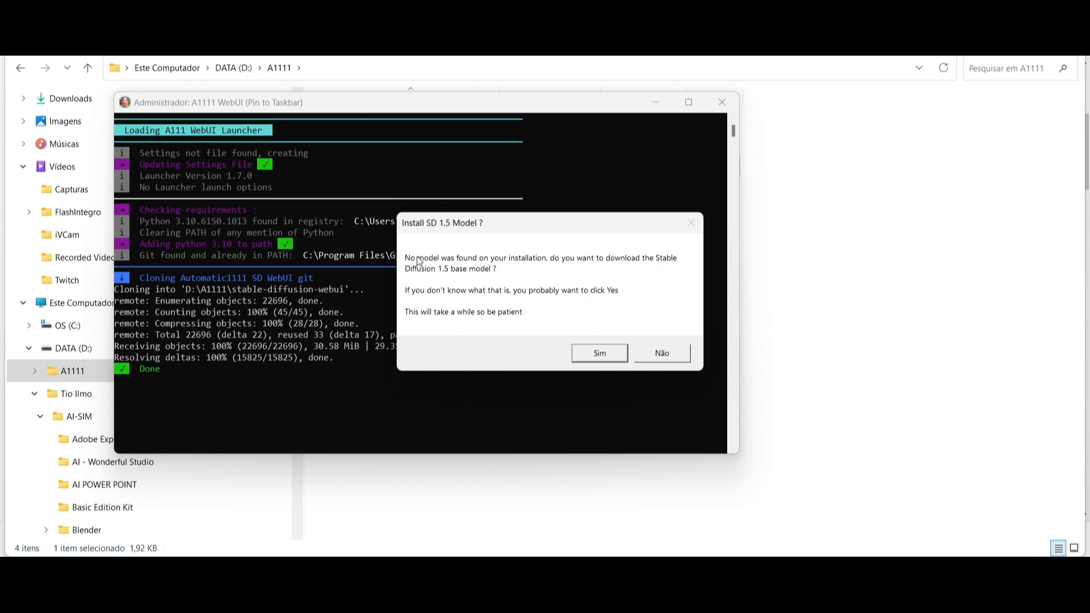
left_click(601, 357)
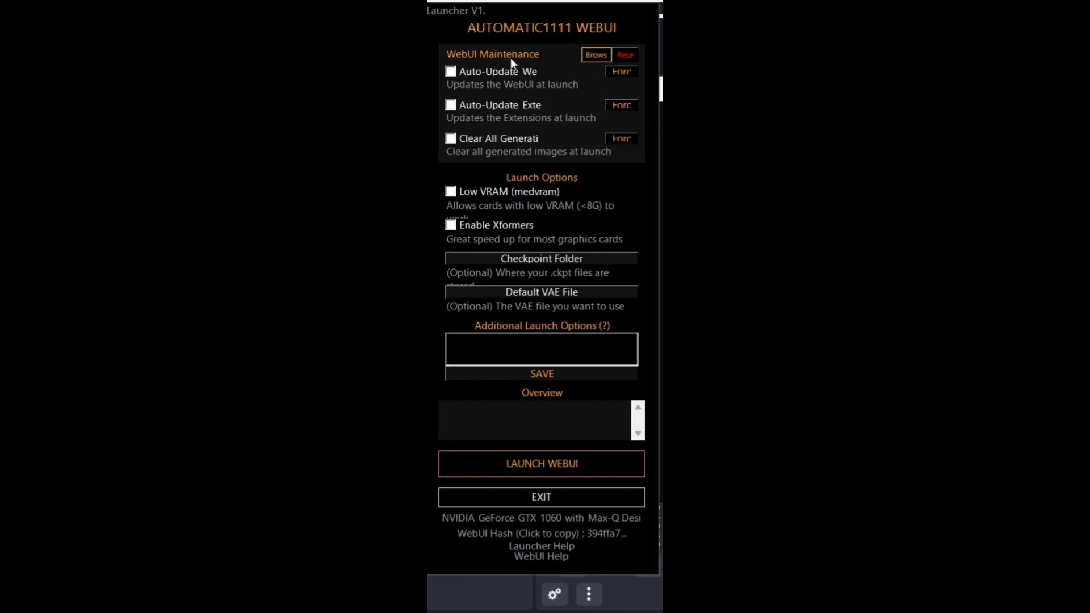
Step: Enable auto-update for the WebUI and extensions, Low VRAM (medvram) and Xformers, save the launch options, and launch the WebUI
left_click(450, 72)
left_click(451, 192)
left_click(451, 226)
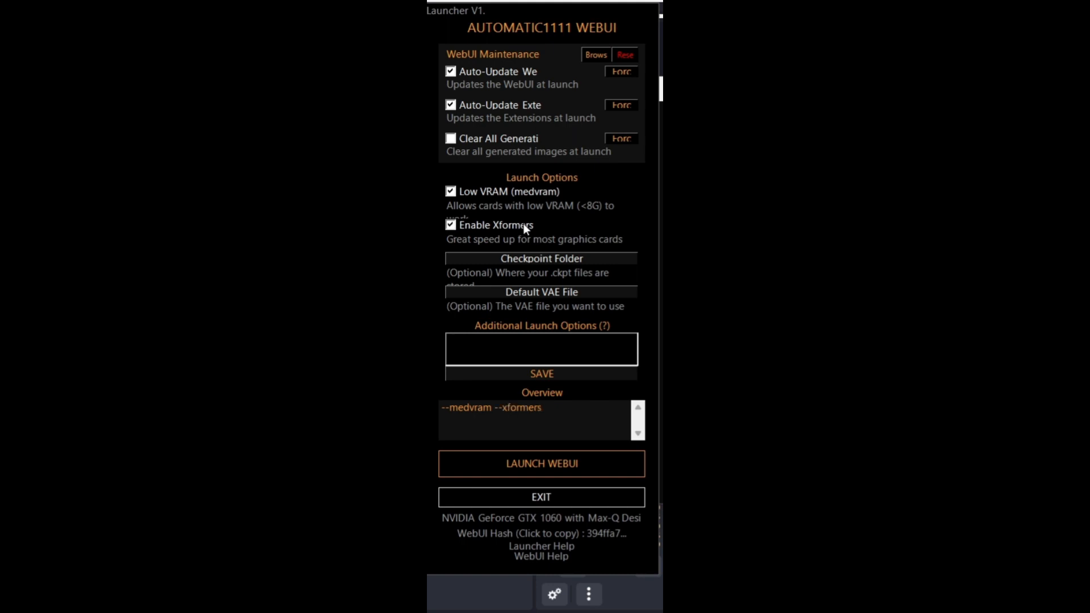
left_click(540, 375)
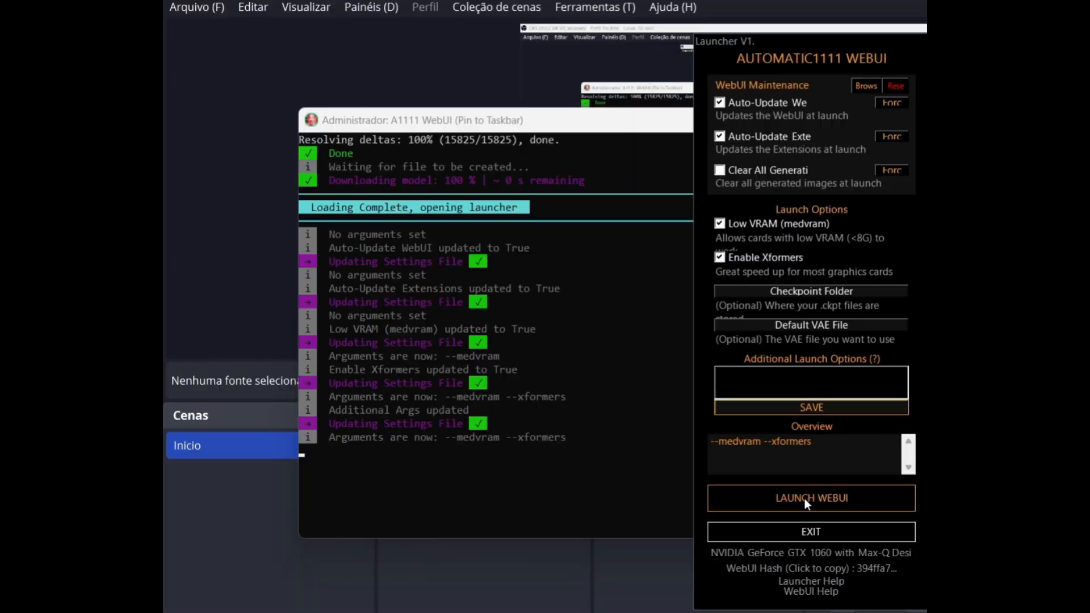
left_click(543, 465)
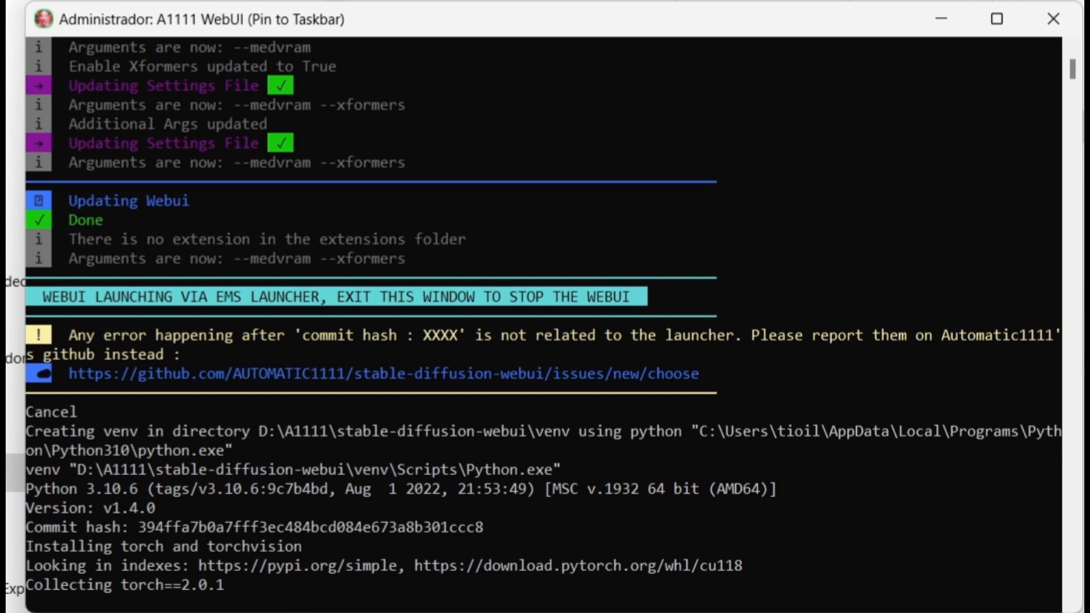
left_click(998, 19)
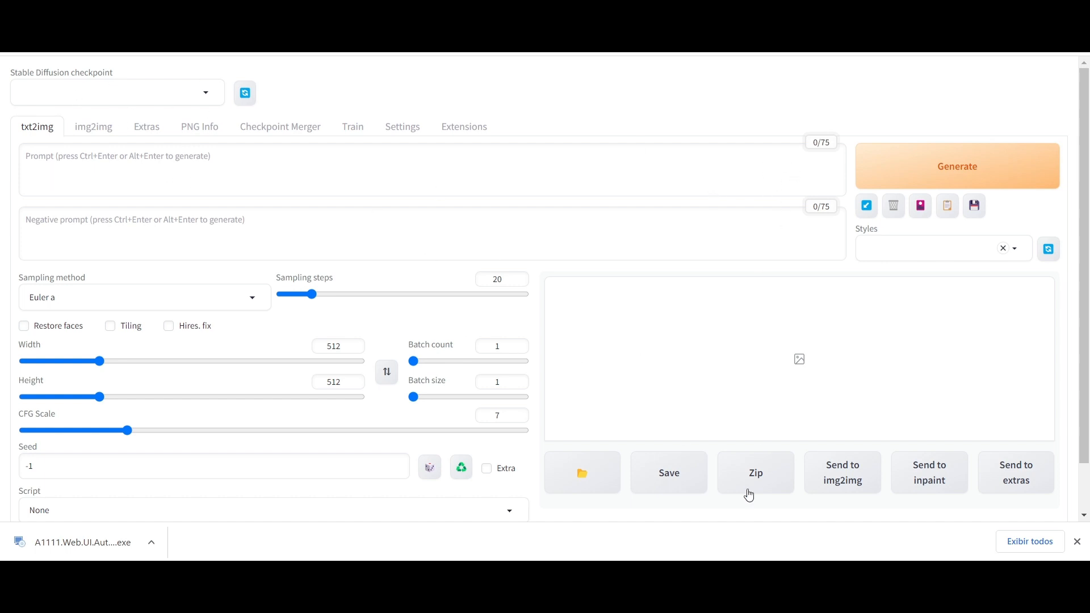
Step: Review the launcher's console log from the model download through the WebUI startup and model loading, and minimize the console
left_click(826, 574)
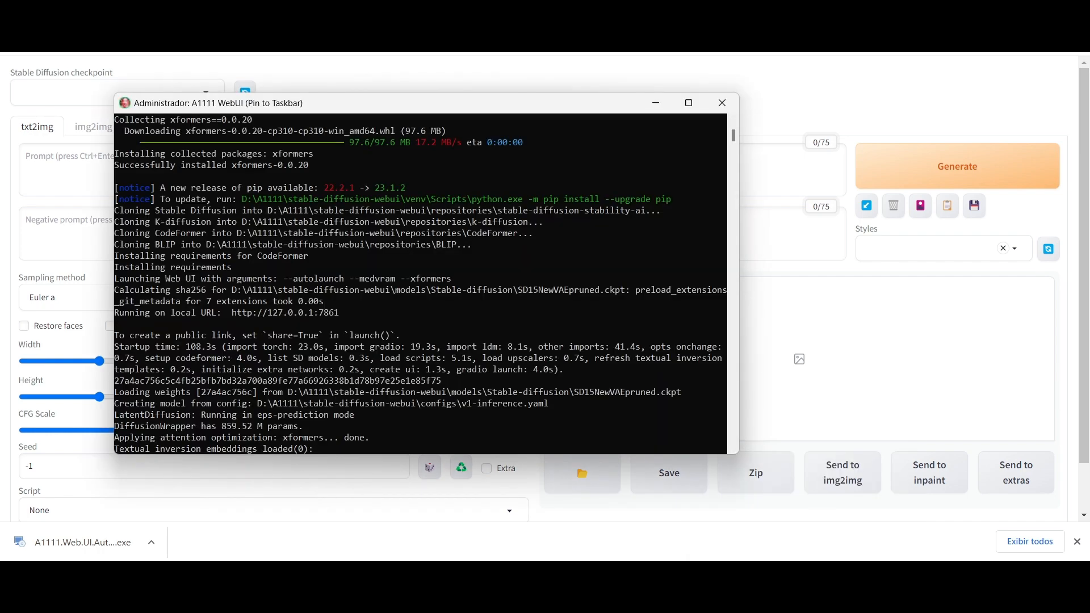
scroll(295, 191, "down", 6)
scroll(293, 199, "up", 5)
scroll(340, 256, "up", 20)
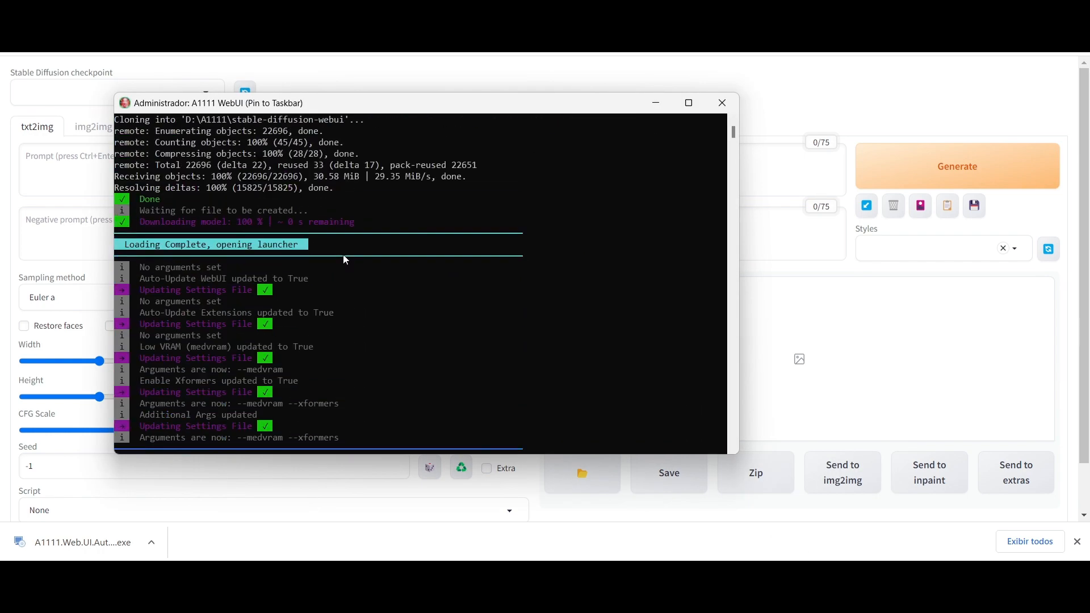
scroll(343, 254, "up", 2)
scroll(344, 253, "down", 3)
scroll(321, 236, "down", 8)
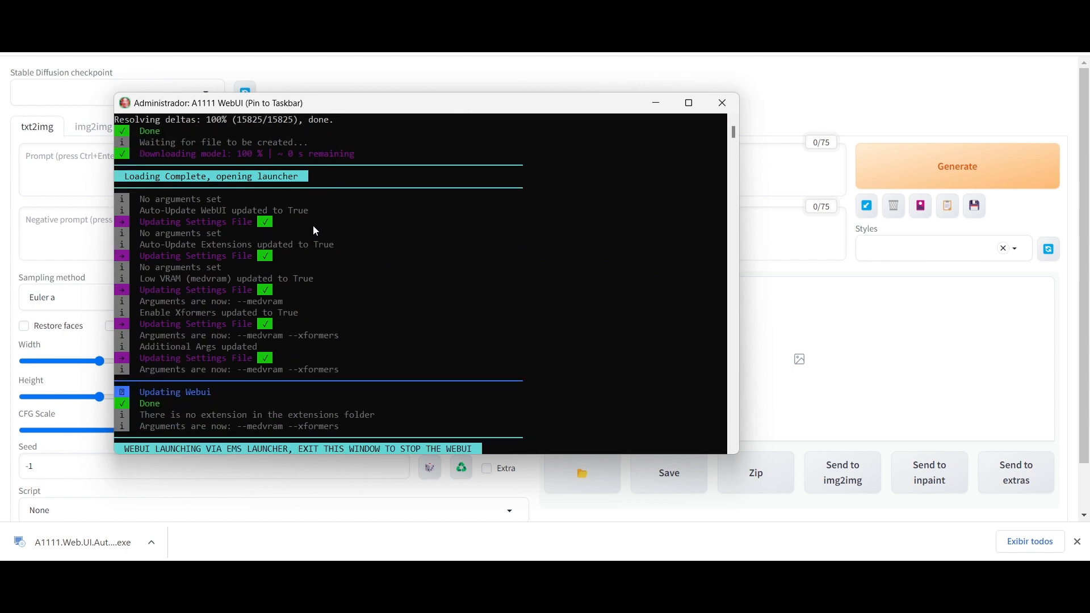
scroll(276, 205, "down", 20)
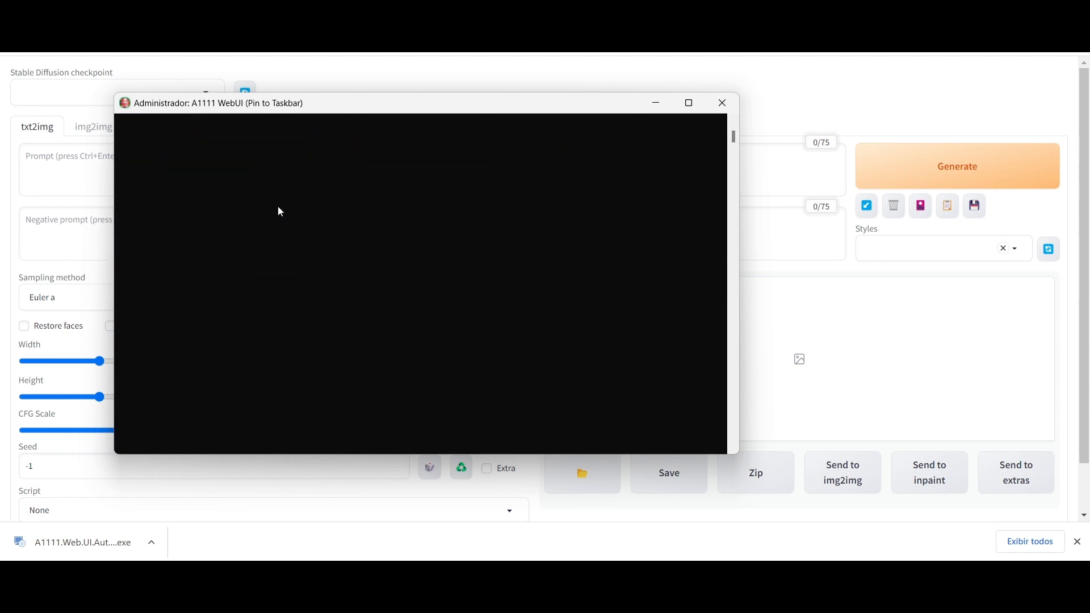
scroll(281, 208, "up", 2)
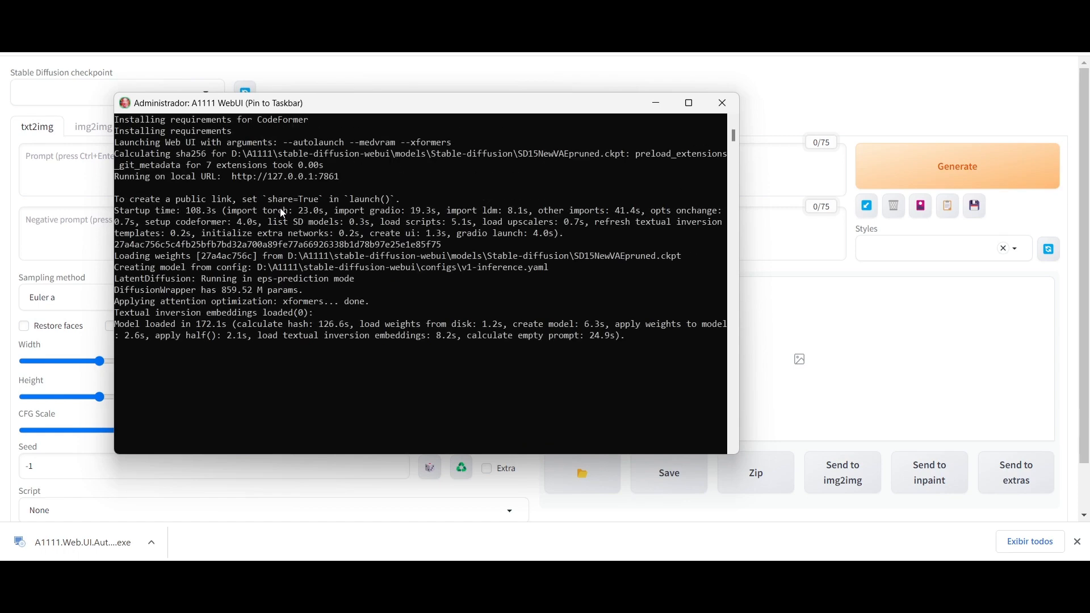
left_click(657, 104)
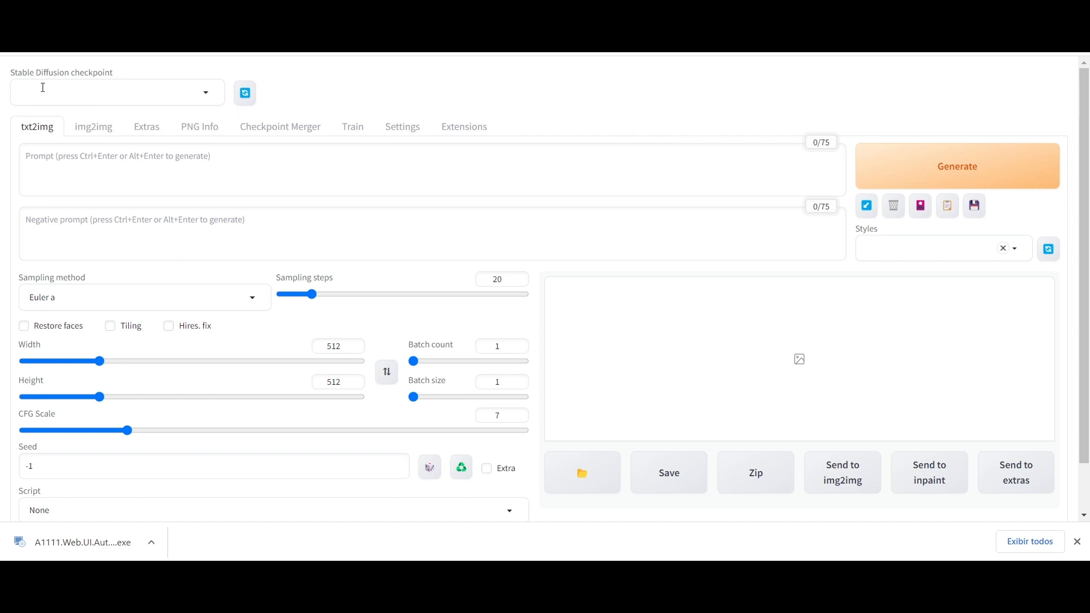
Step: Select SD15NewVAEpruned.ckpt as the Stable Diffusion checkpoint
left_click(207, 95)
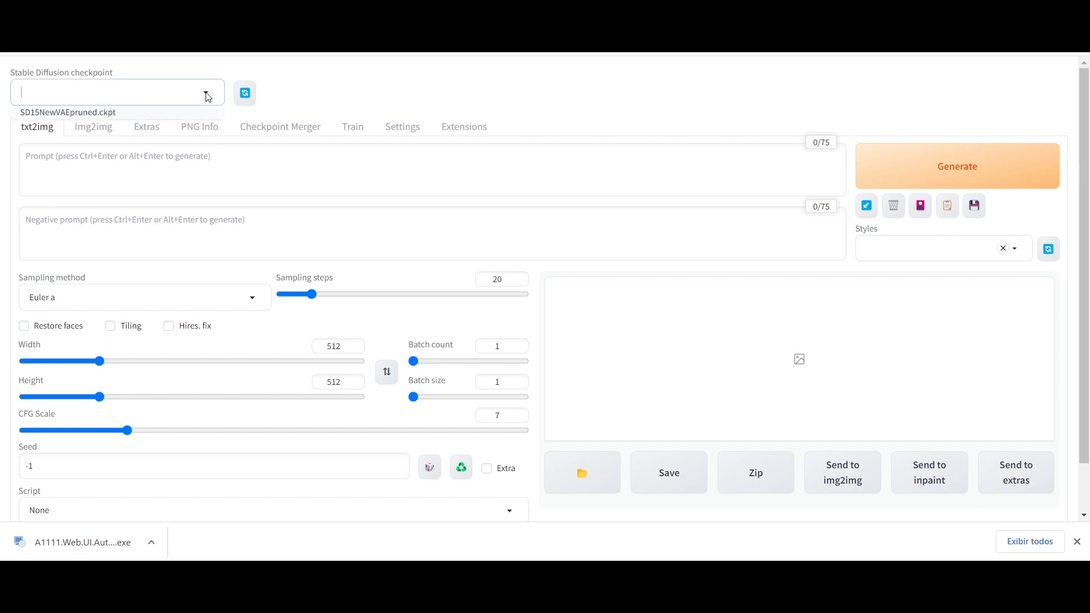
left_click(38, 116)
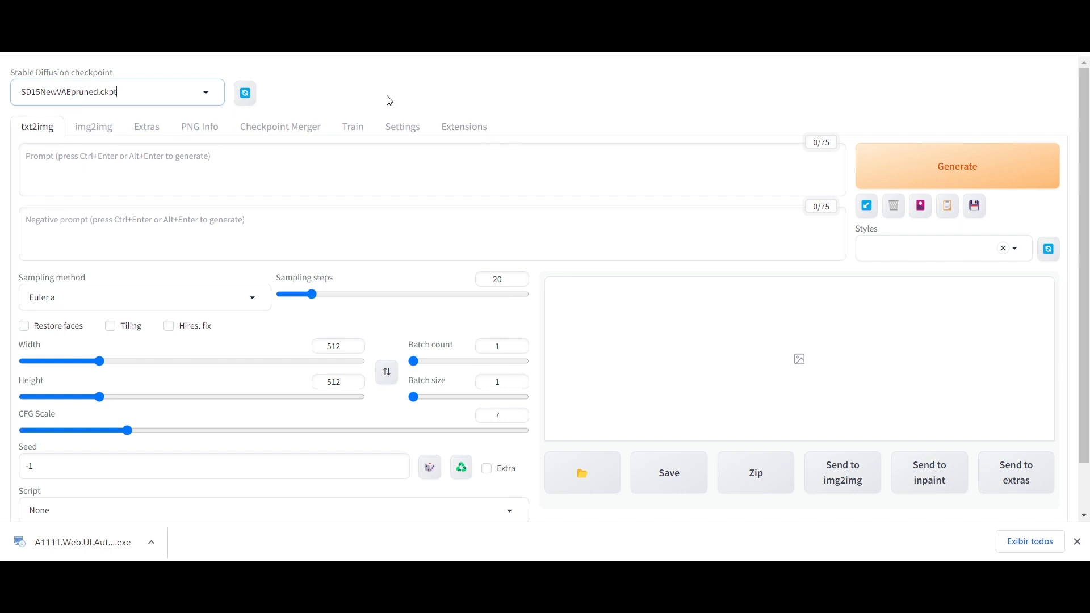
left_click(318, 97)
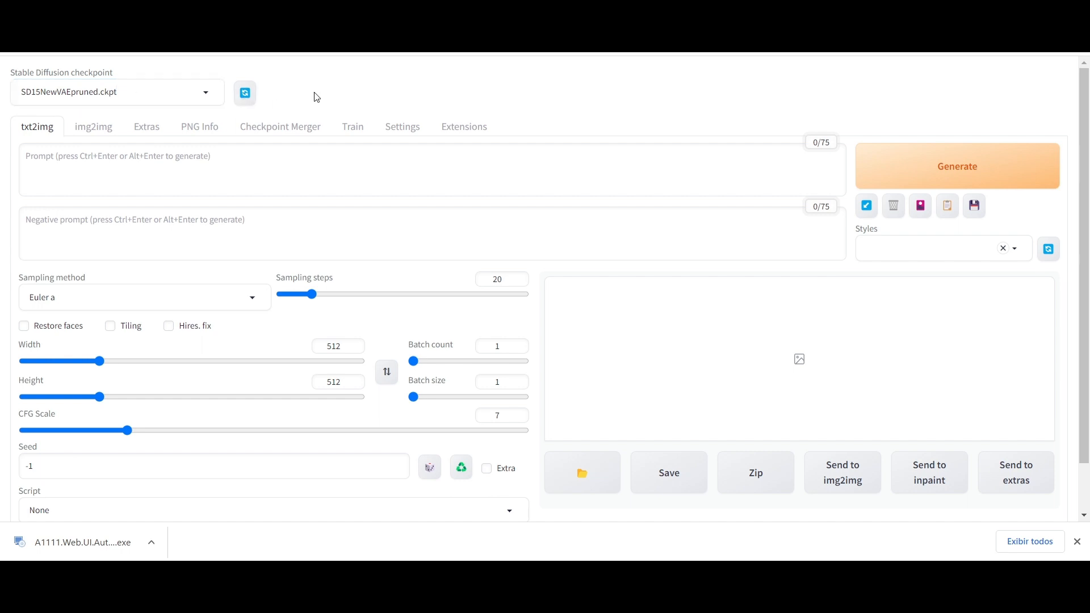
Step: Enter the txt2img prompt "White Tiger wearing a black suit"
left_click(44, 158)
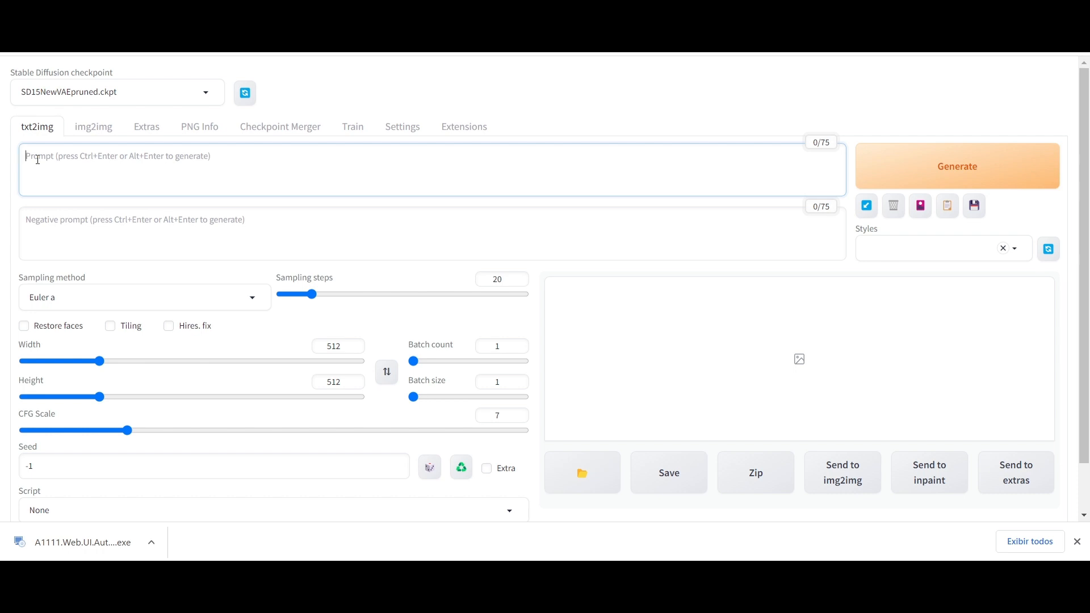
type("Tiger")
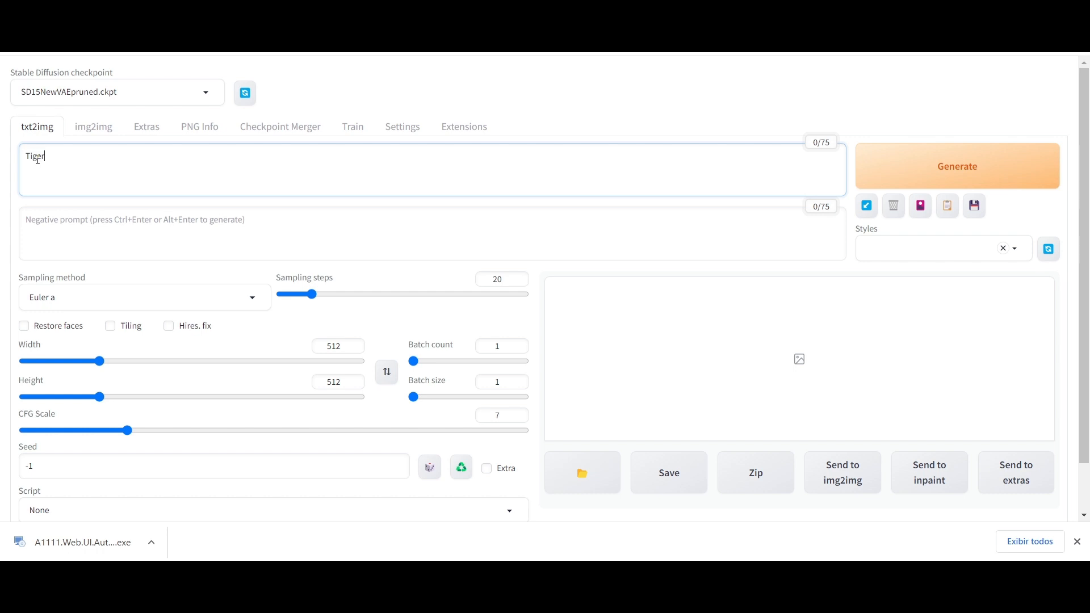
type(" wearing a ")
type("su")
key("BackSpace")
key("BackSpace")
key("BackSpace")
key("Home")
type("White Tiger wearing a black suit")
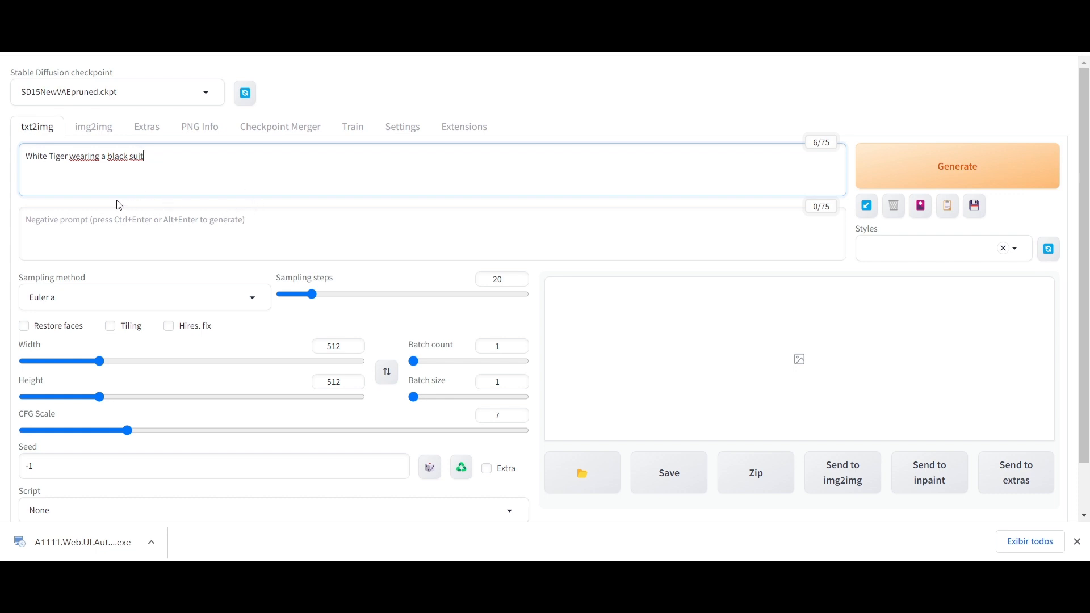
Step: Generate the image with an empty negative prompt and open the result in the enlarged preview
left_click(102, 217)
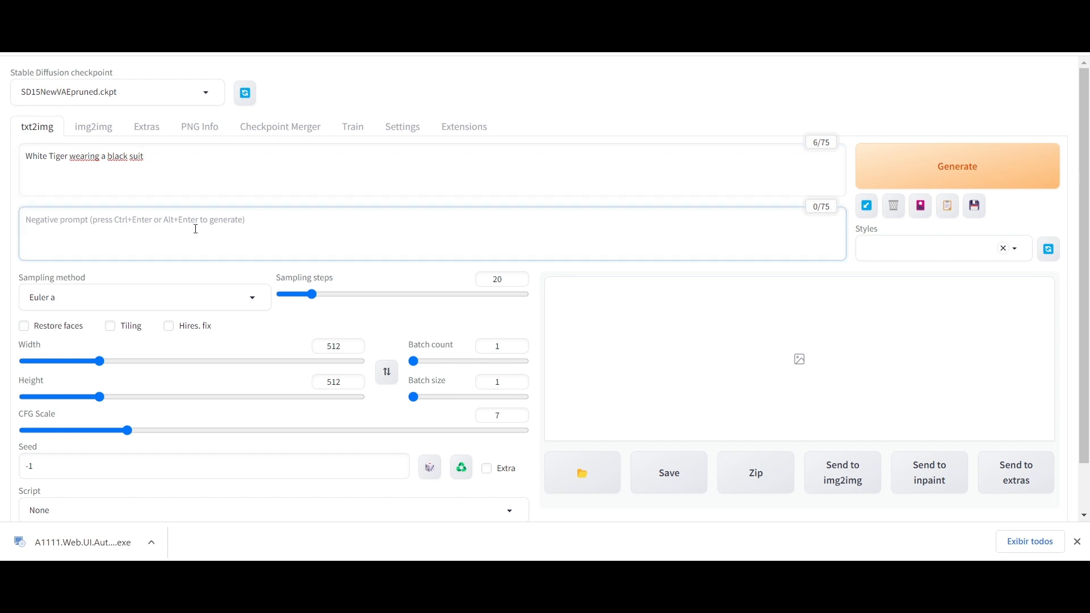
left_click(965, 173)
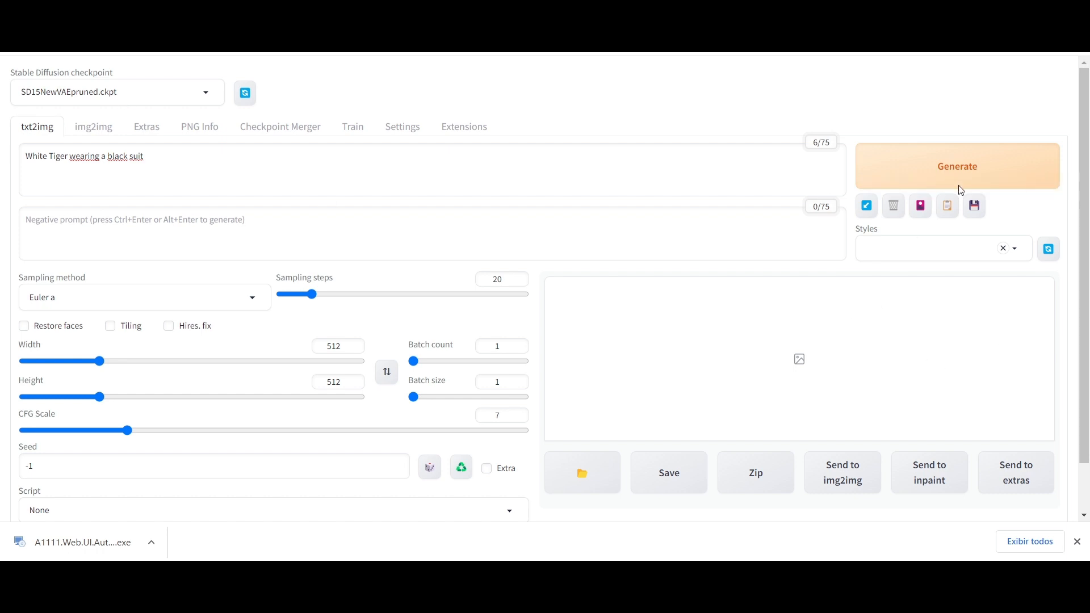
left_click(959, 181)
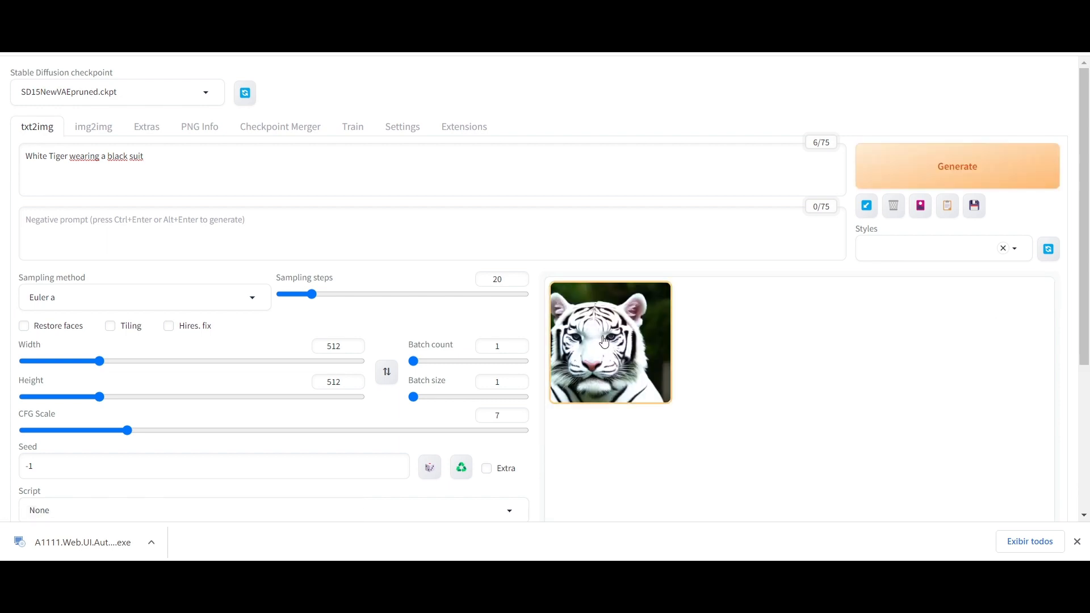
left_click(603, 341)
Step: Examine the generated tiger image along with its generation parameters and the txt2img settings
scroll(602, 339, "down", 4)
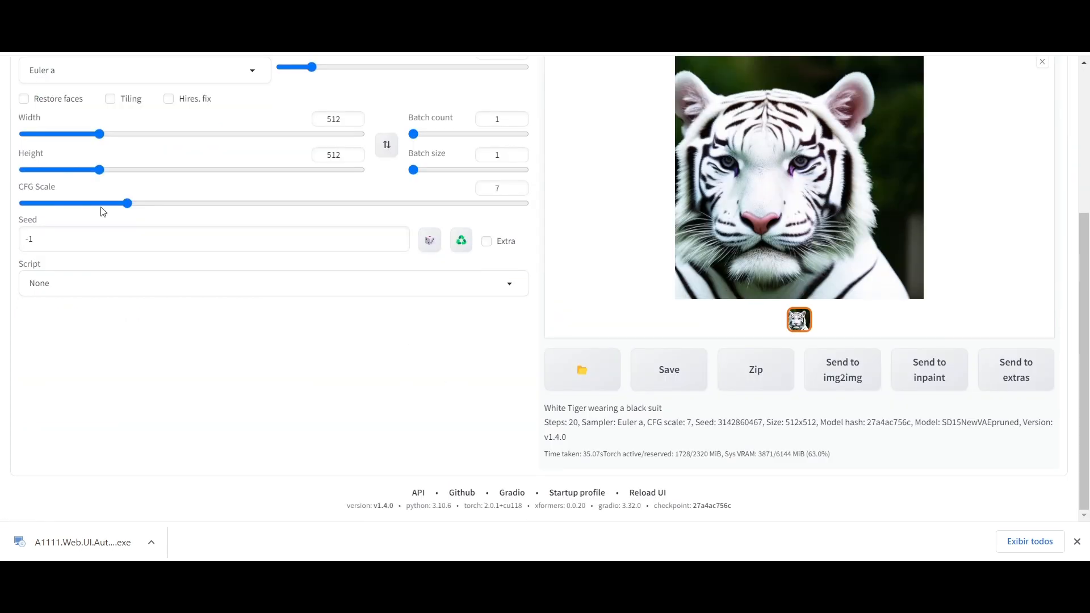
scroll(214, 214, "up", 4)
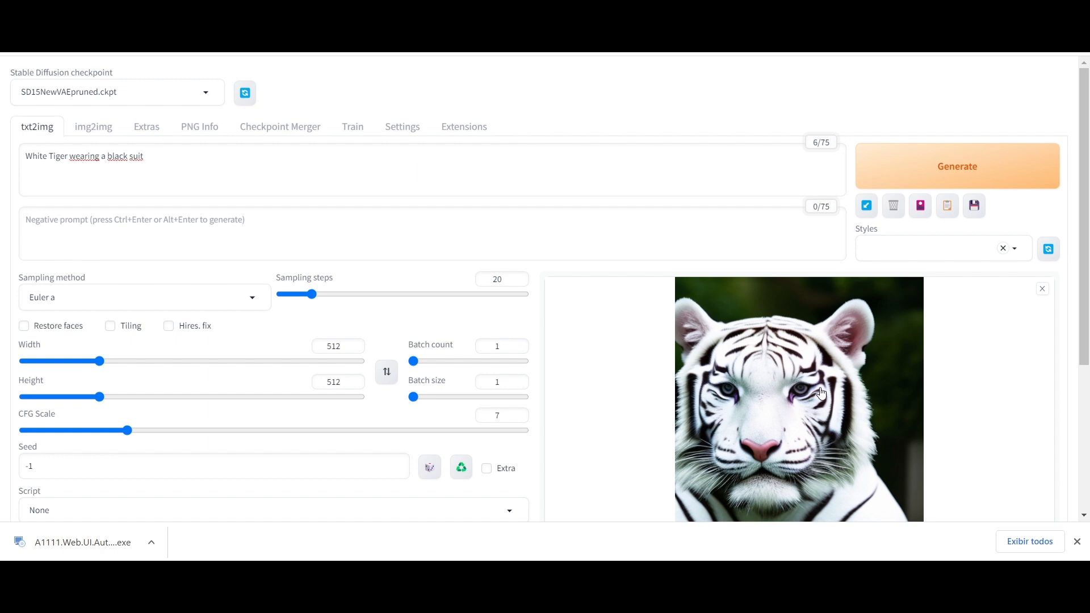
scroll(824, 391, "down", 3)
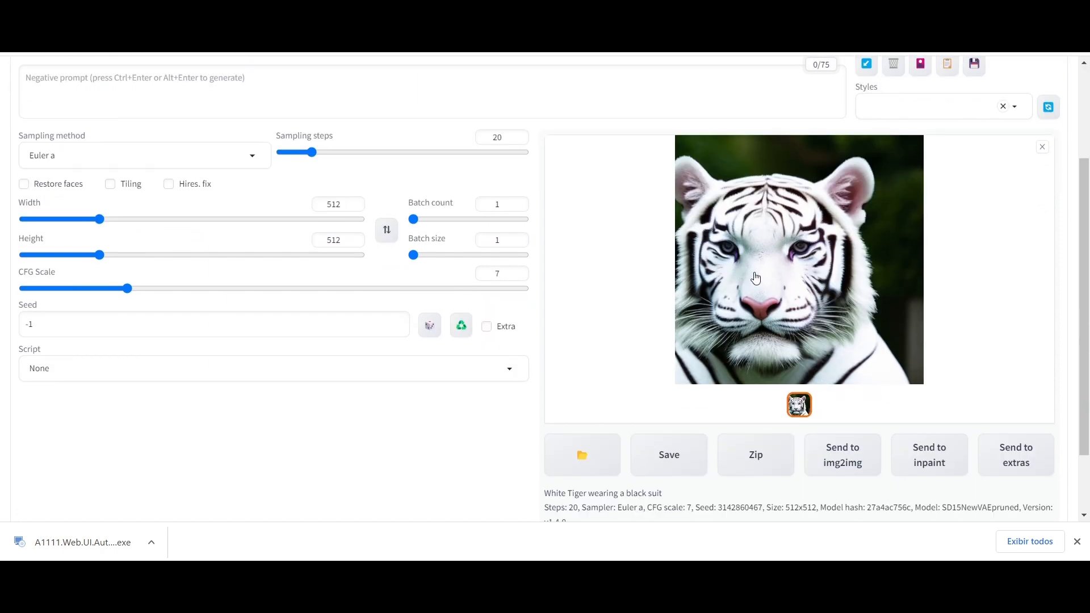
scroll(756, 278, "up", 3)
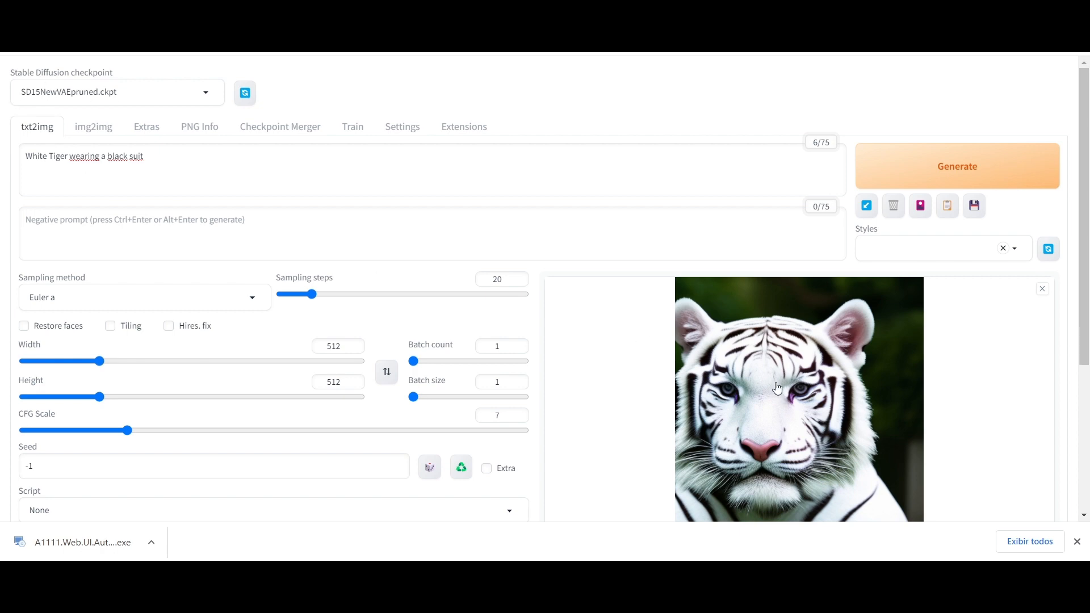
scroll(776, 386, "down", 3)
scroll(762, 297, "up", 3)
scroll(817, 442, "down", 1)
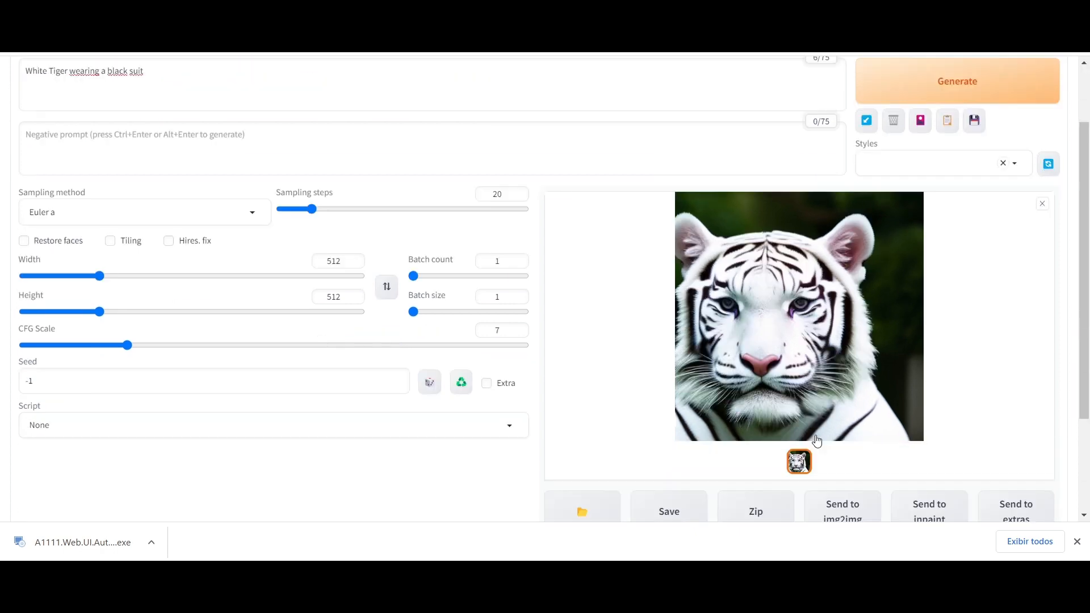
scroll(818, 442, "down", 1)
scroll(810, 263, "up", 1)
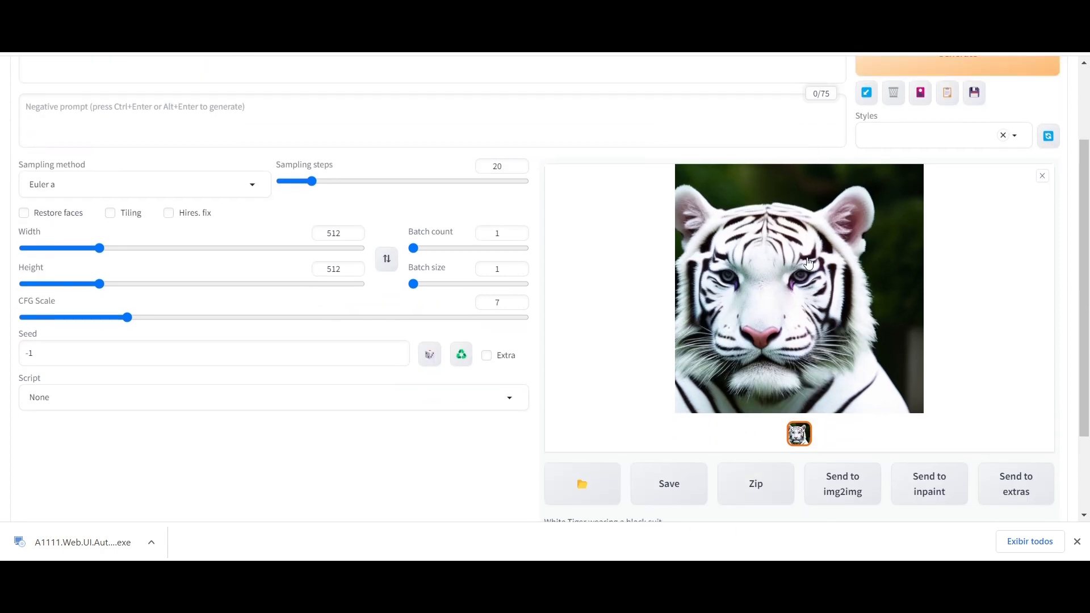
scroll(809, 263, "up", 1)
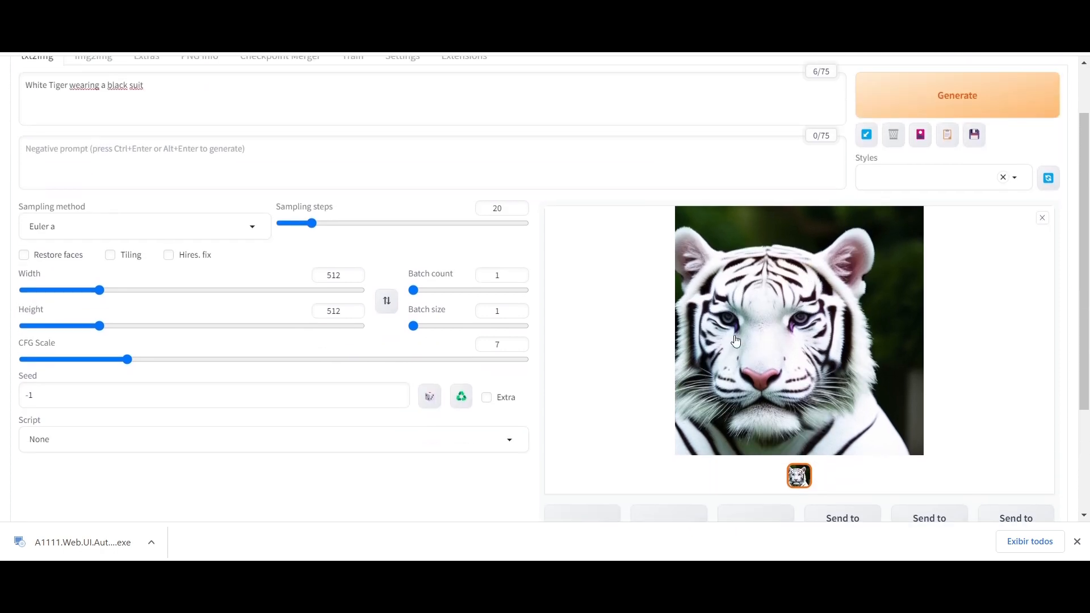
scroll(736, 341, "up", 1)
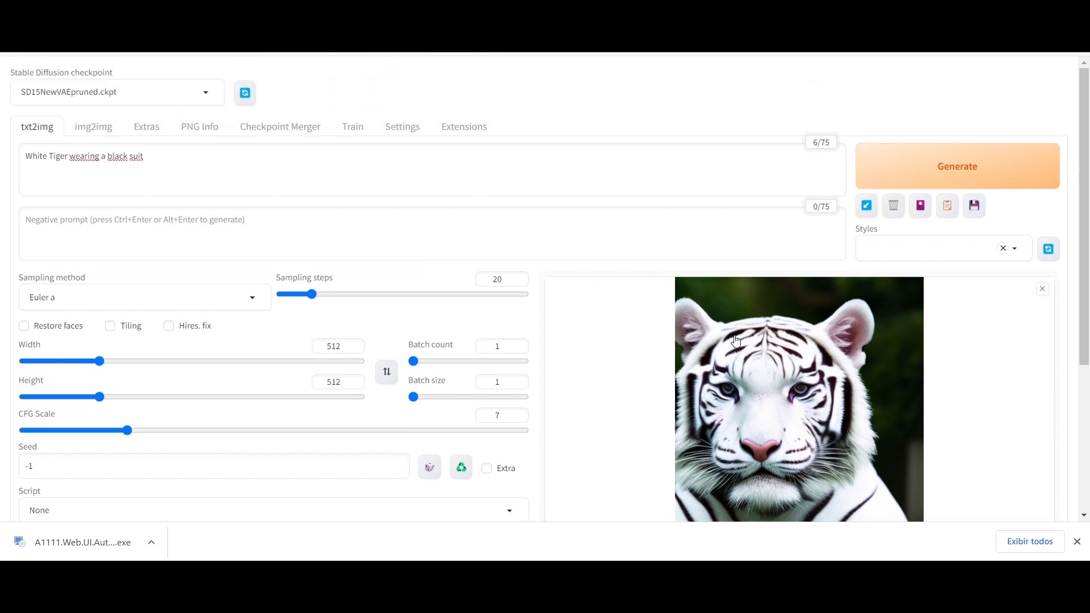
Step: Review the txt2img page from the prompt fields and sampling settings down to the generation details under the tiger image
scroll(737, 342, "down", 2)
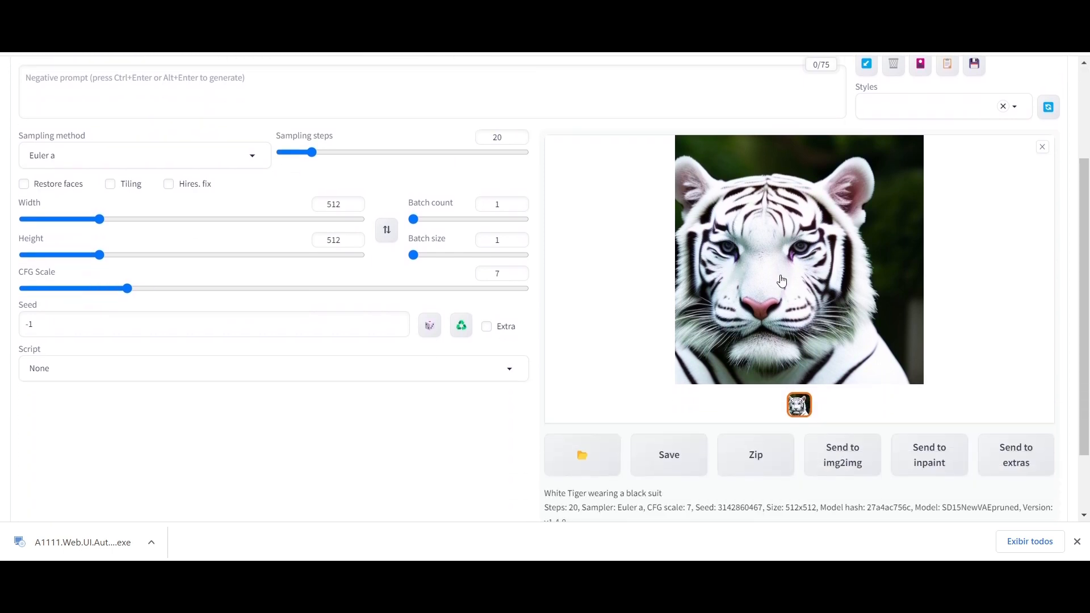
scroll(782, 281, "up", 2)
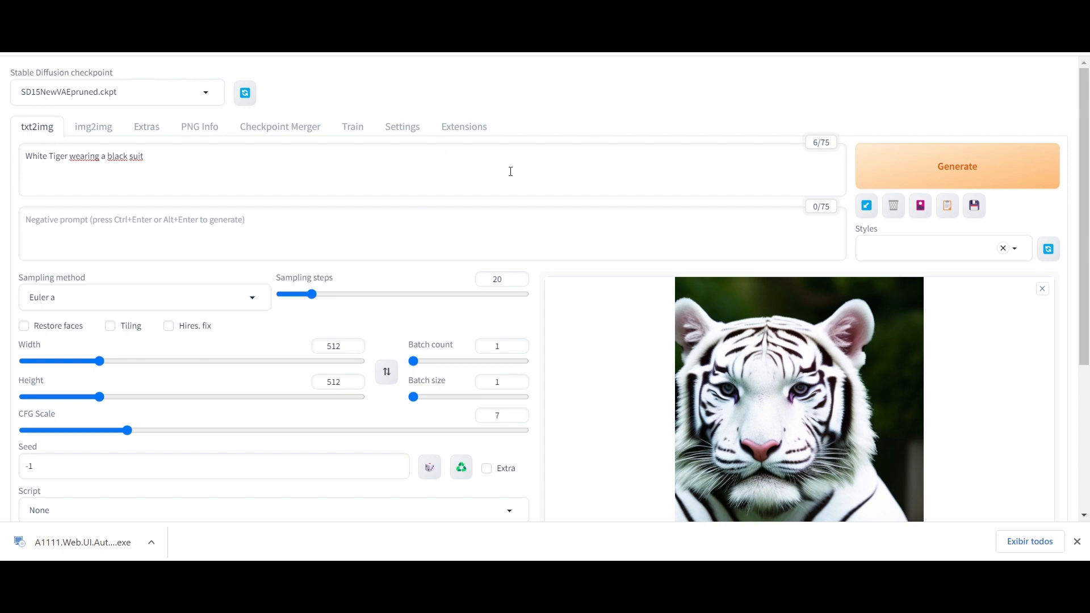
scroll(22, 248, "down", 2)
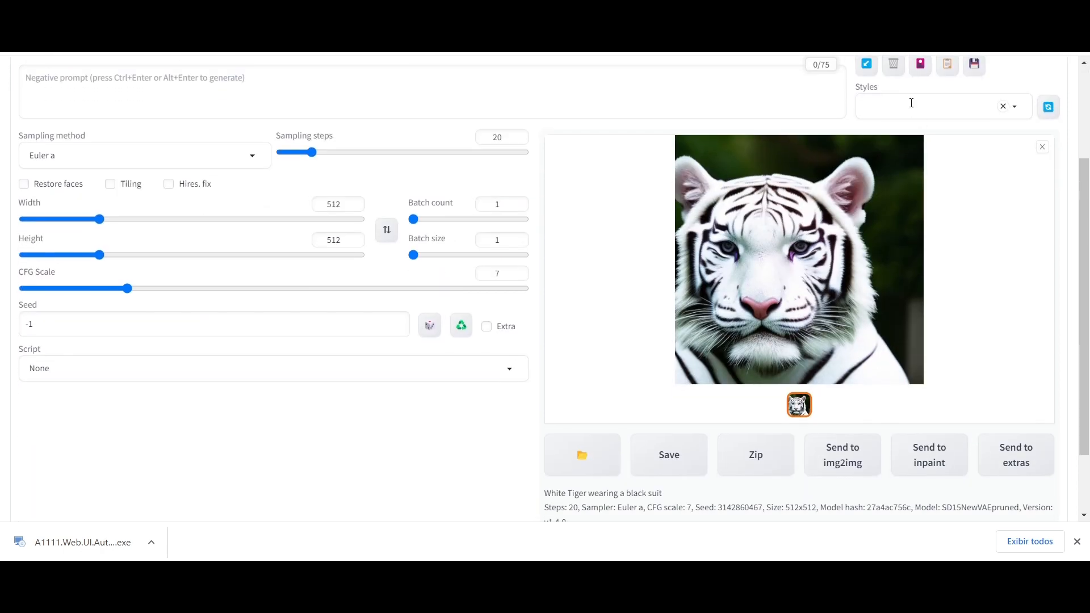
scroll(35, 349, "up", 2)
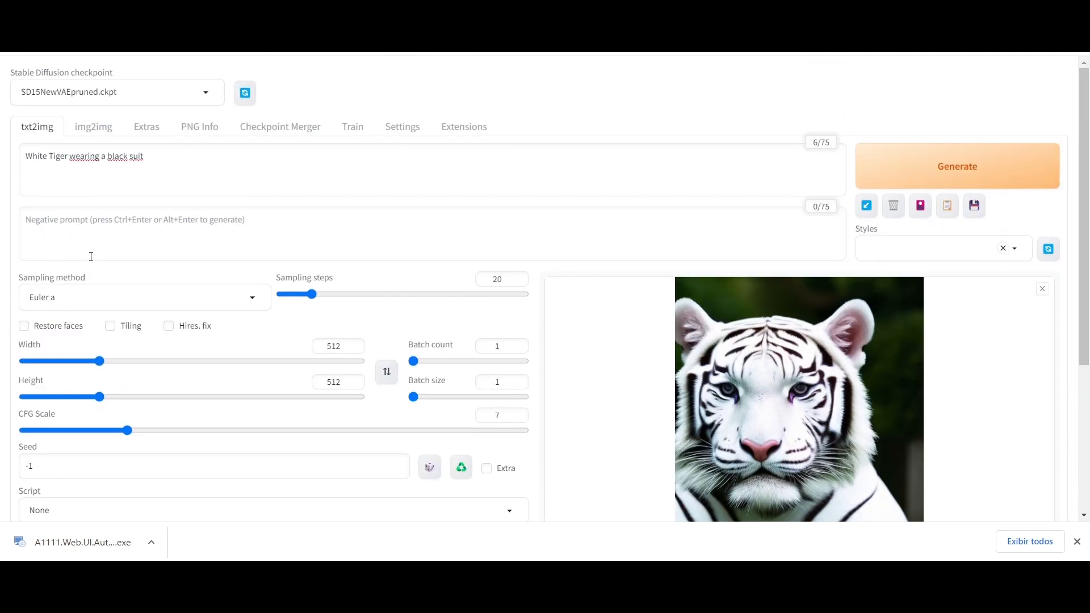
scroll(88, 252, "down", 2)
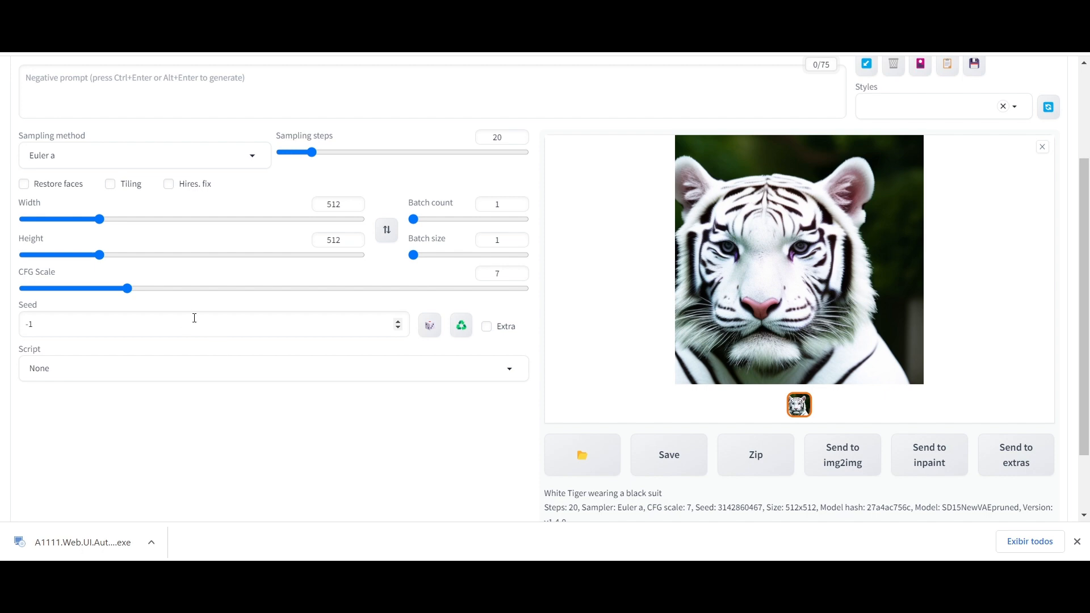
scroll(195, 321, "up", 3)
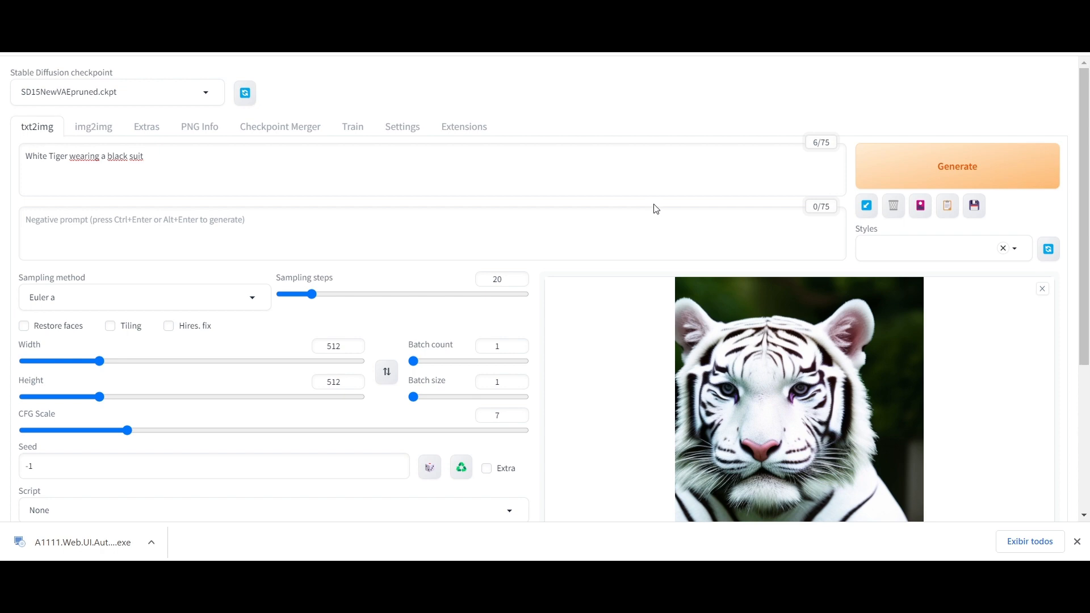
scroll(567, 312, "down", 4)
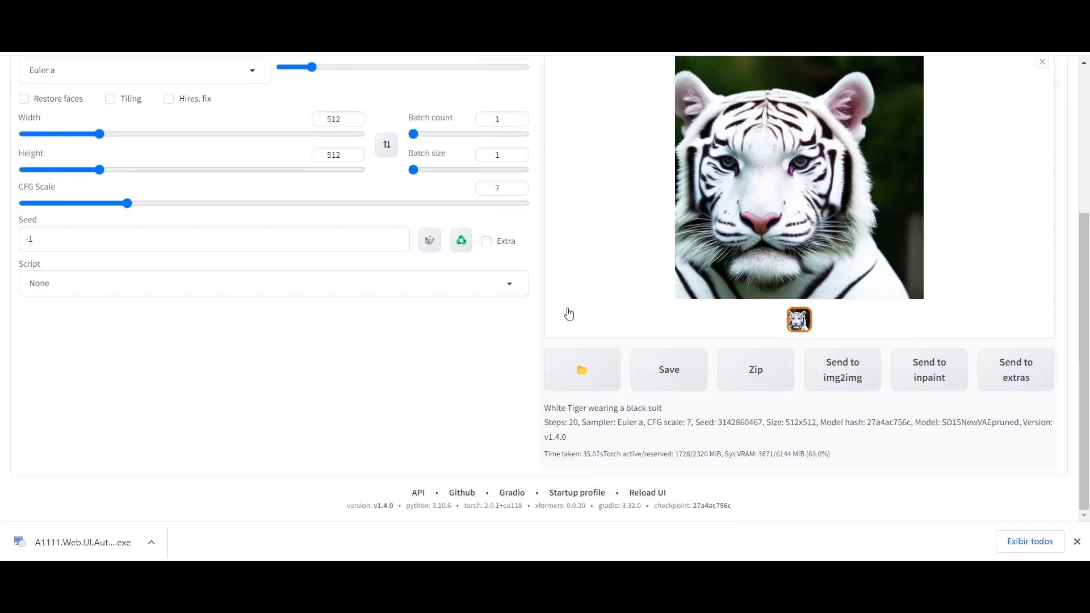
scroll(569, 312, "up", 4)
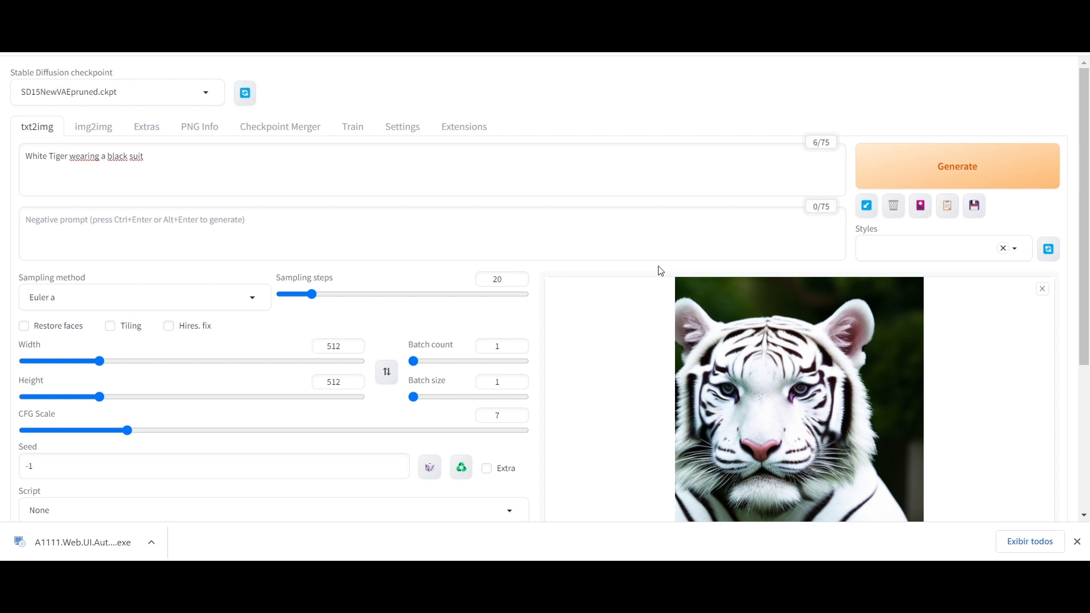
Step: Switch to File Explorer, open the stable-diffusion-webui folder inside D:\A1111, and look through its contents
mouse_move(795, 568)
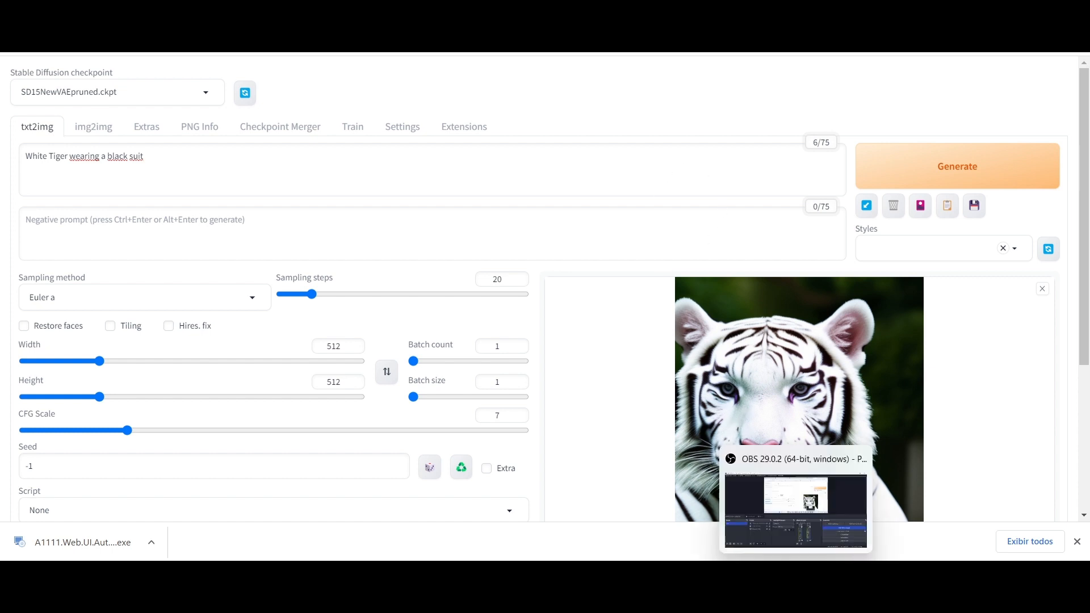
mouse_move(515, 573)
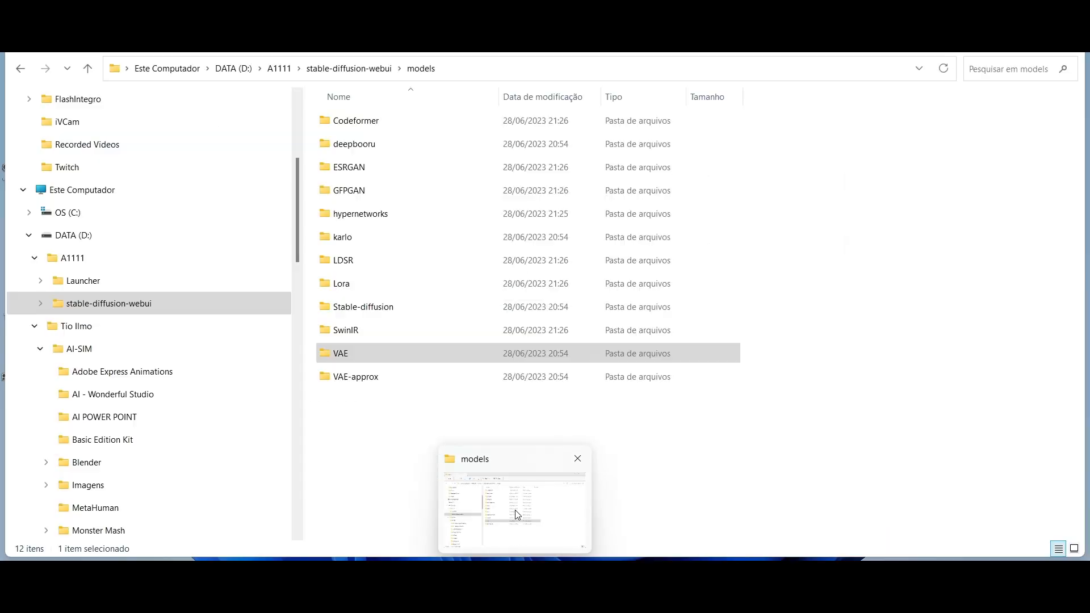
left_click(516, 510)
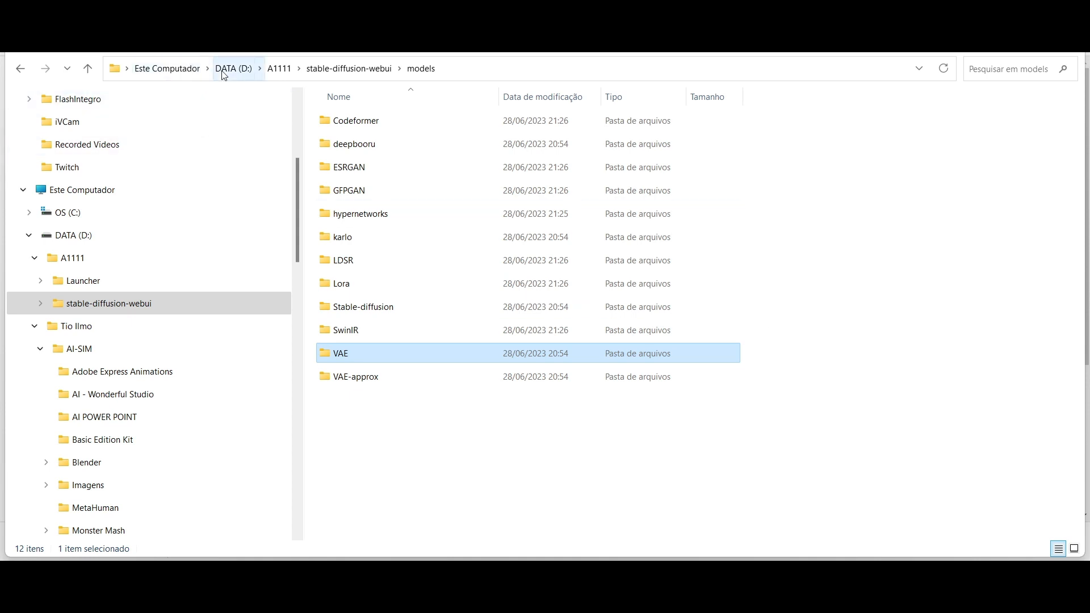
left_click(279, 72)
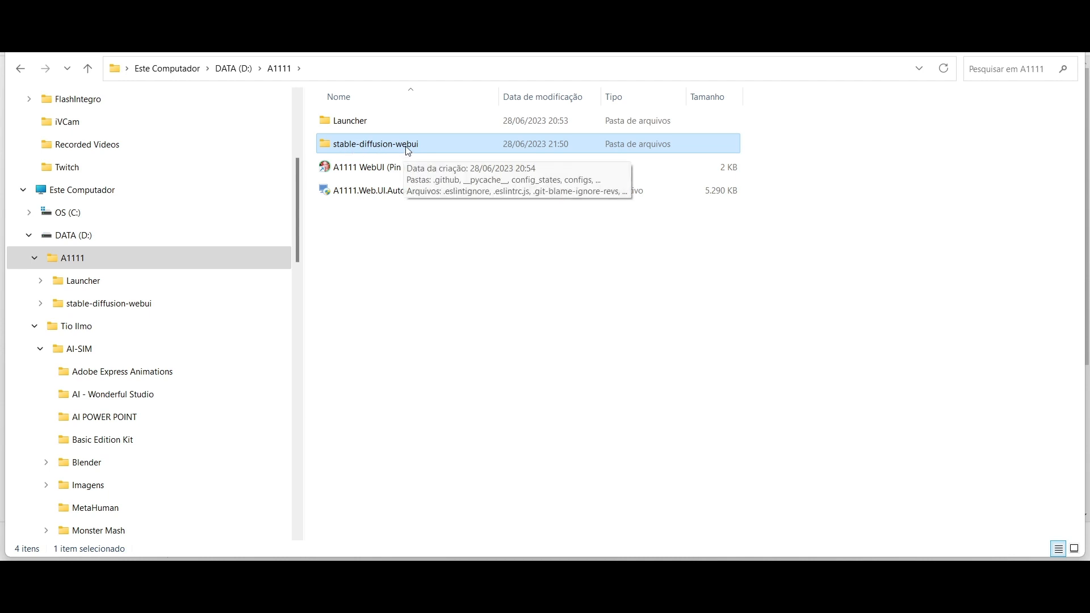
double_click(373, 146)
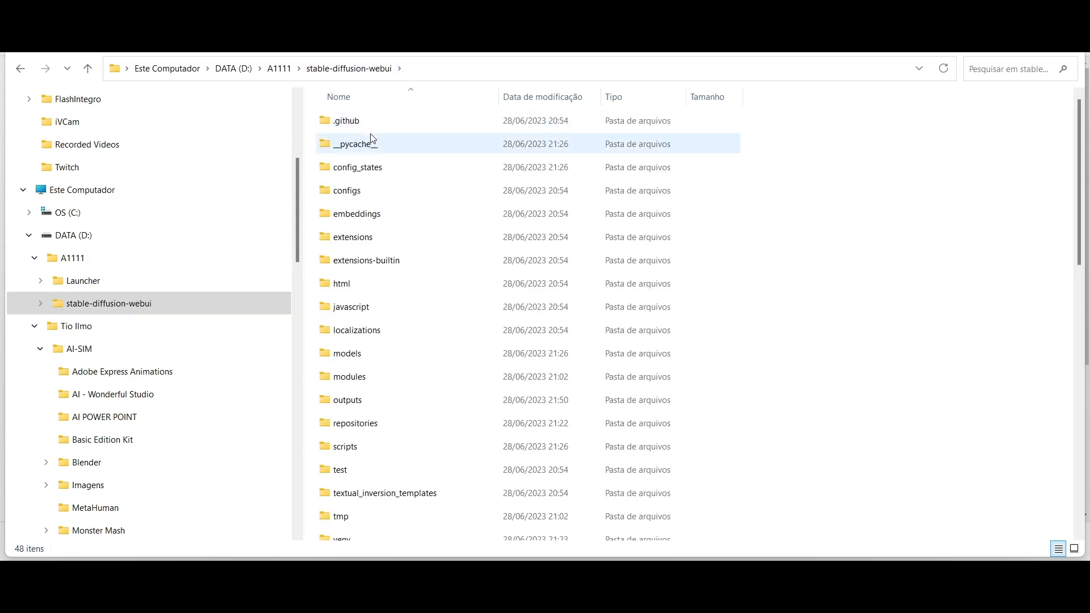
scroll(358, 388, "down", 3)
scroll(357, 386, "down", 6)
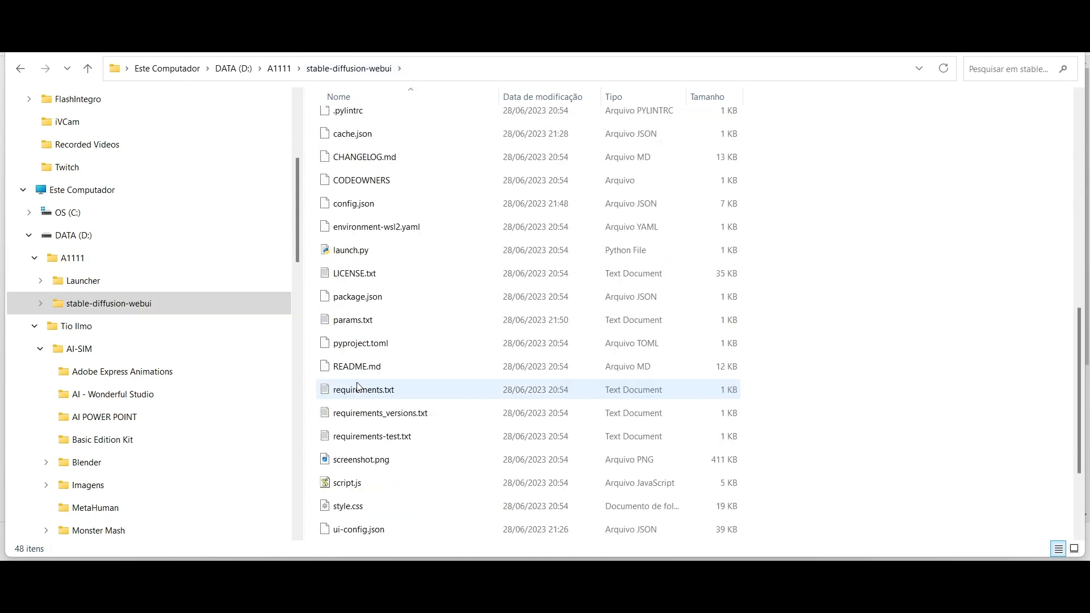
scroll(358, 385, "up", 8)
scroll(358, 384, "up", 1)
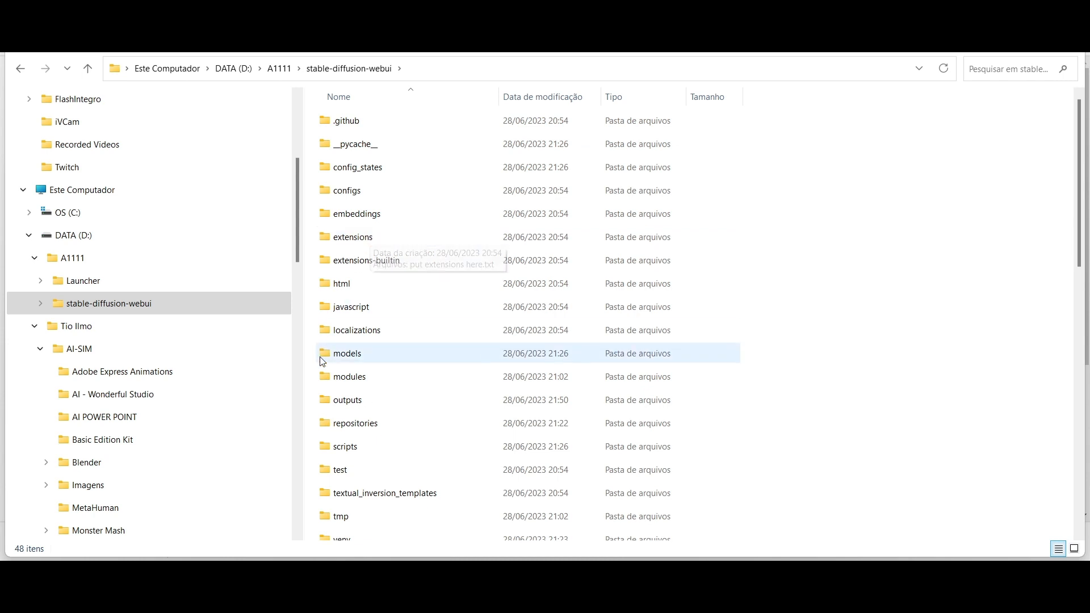
Step: Open the Stable-diffusion folder inside models to view the SD15NewVAEpruned.ckpt checkpoint file
left_click(346, 359)
double_click(346, 359)
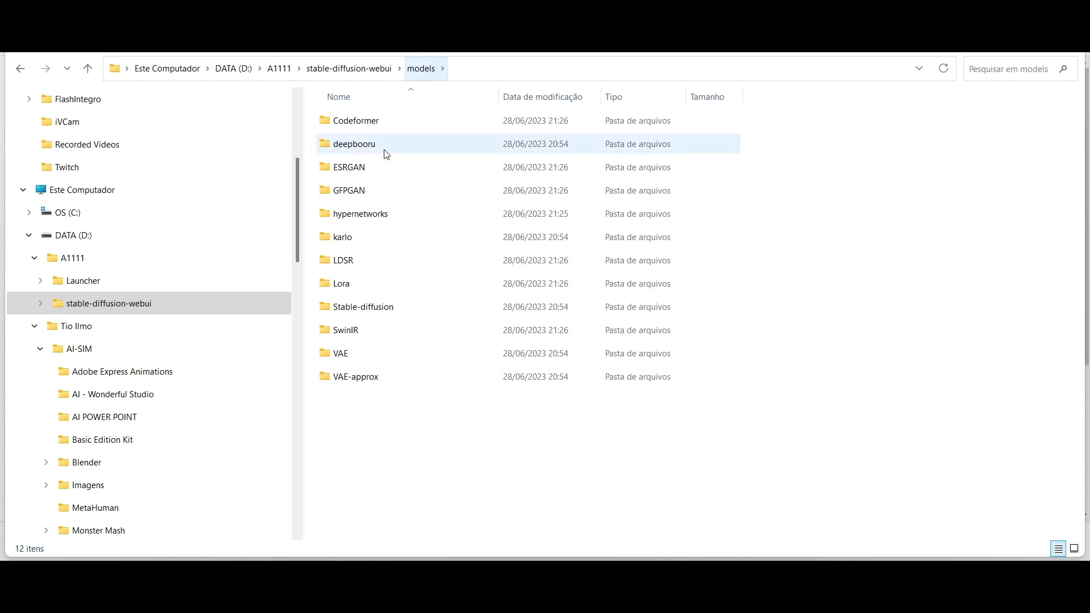
double_click(348, 309)
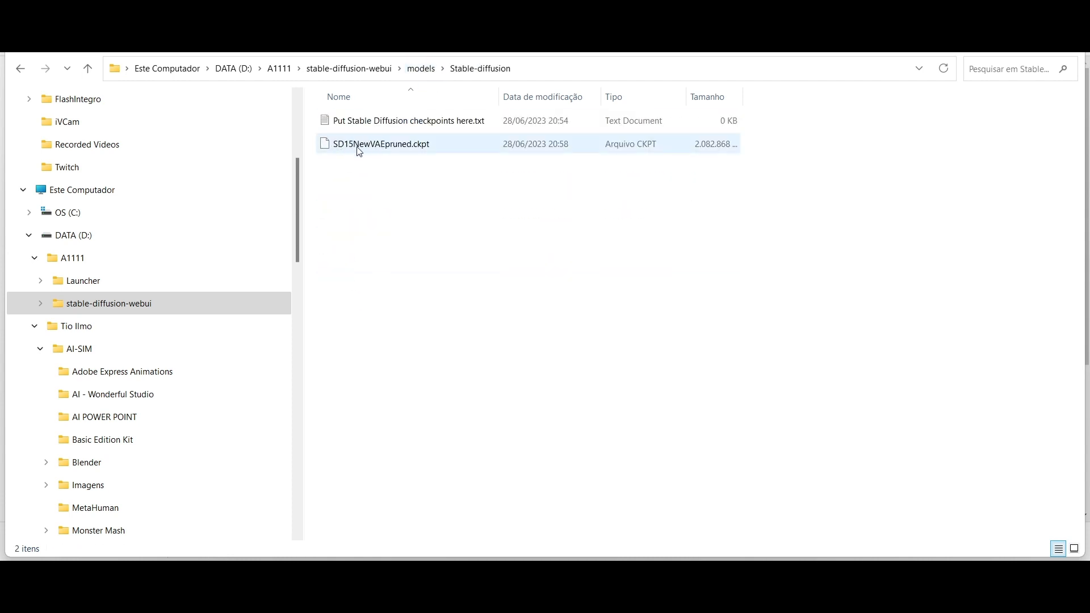
mouse_move(349, 151)
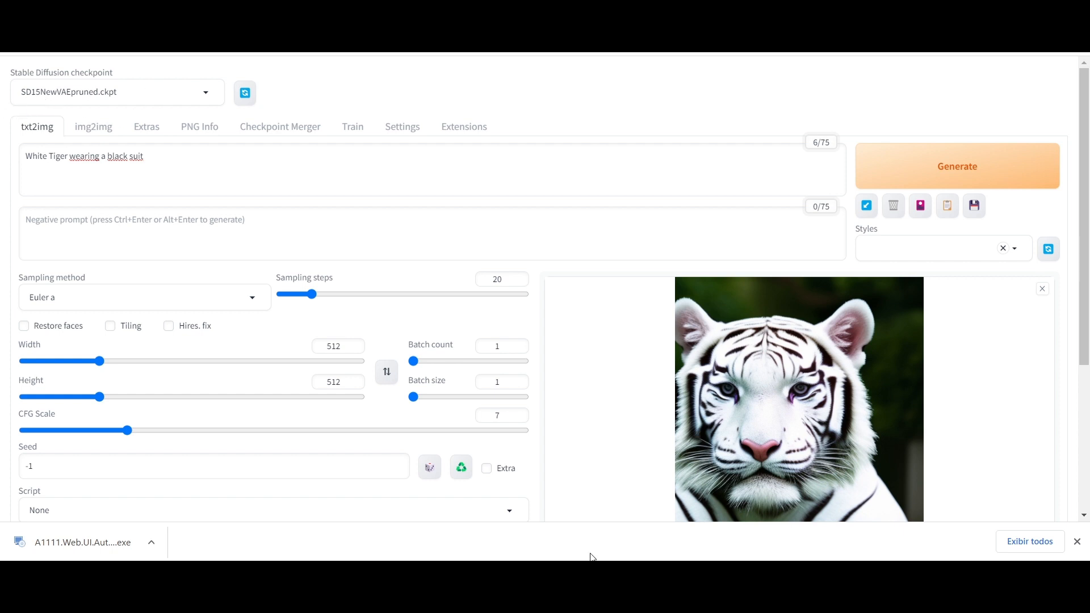
Step: Go back to the stable-diffusion-webui folder and open outputs\txt2img-images\2023-06-28 to view the saved tiger image
key("alt+Tab")
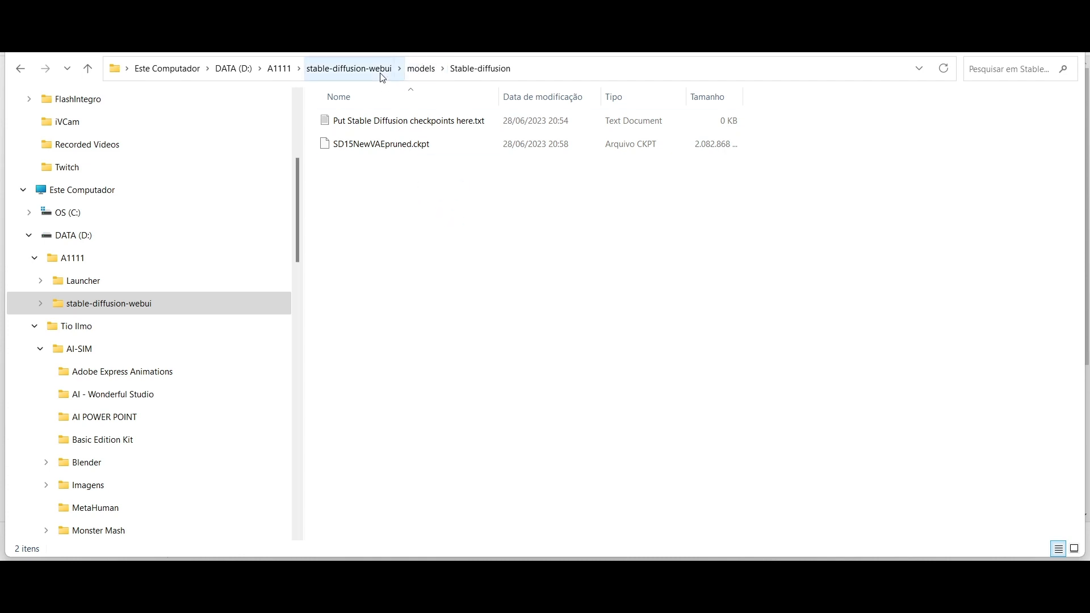
left_click(361, 70)
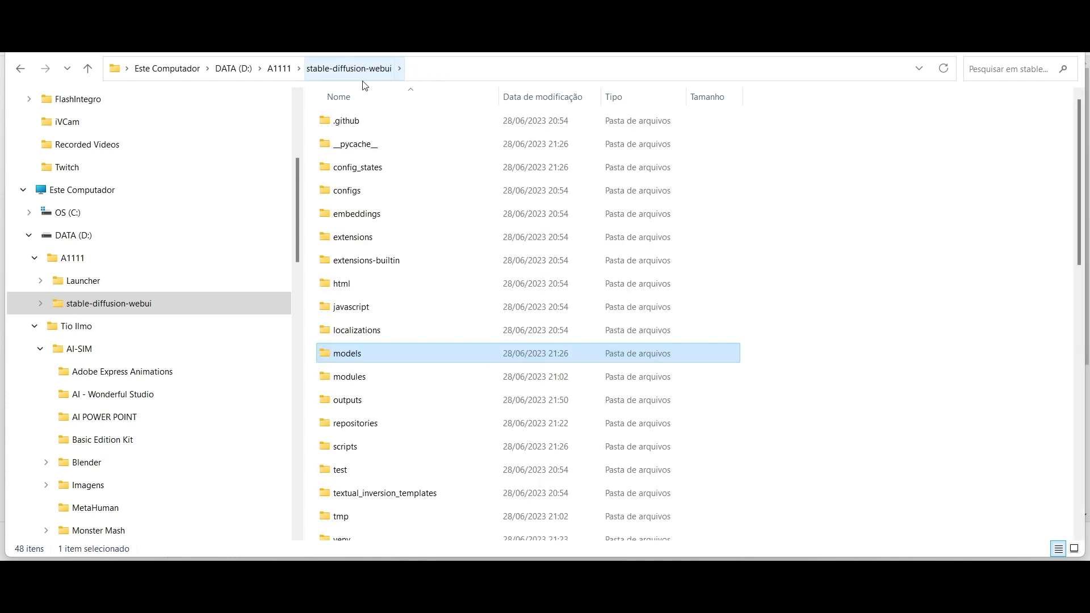
scroll(356, 368, "down", 2)
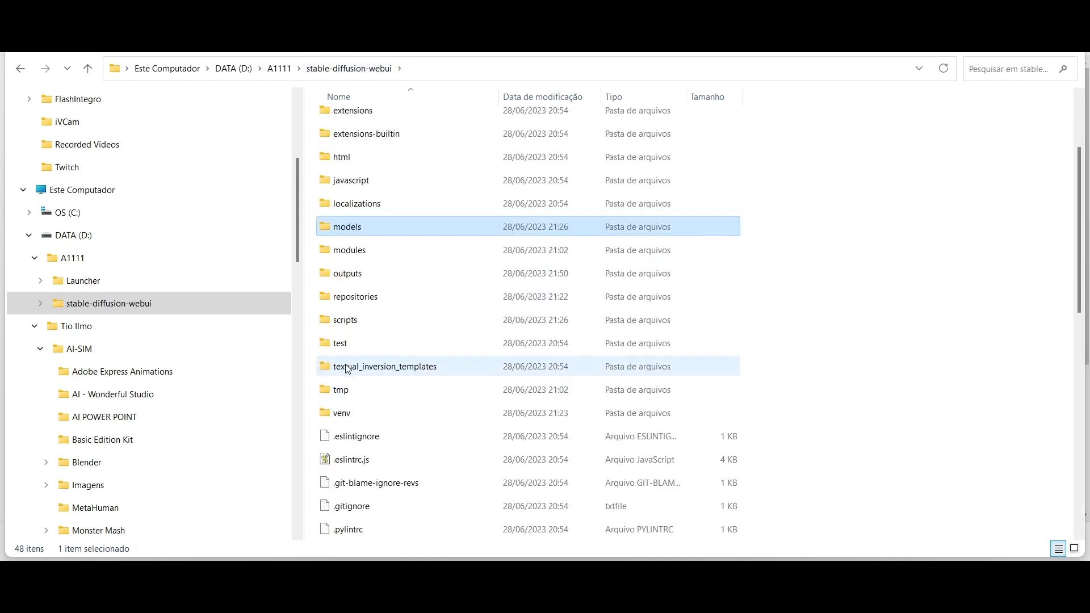
scroll(356, 369, "up", 2)
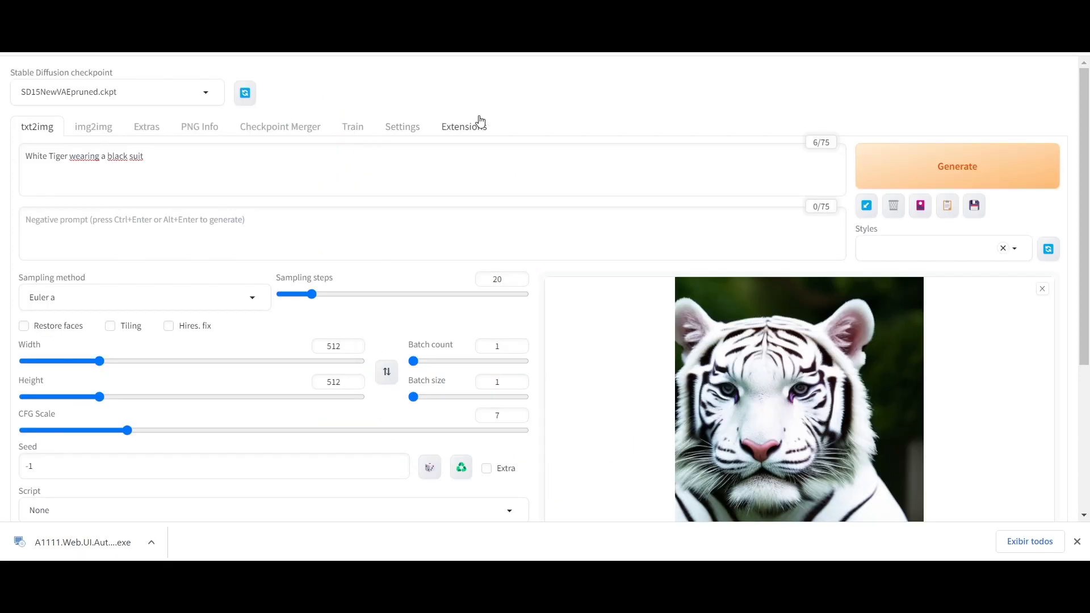
left_click(495, 497)
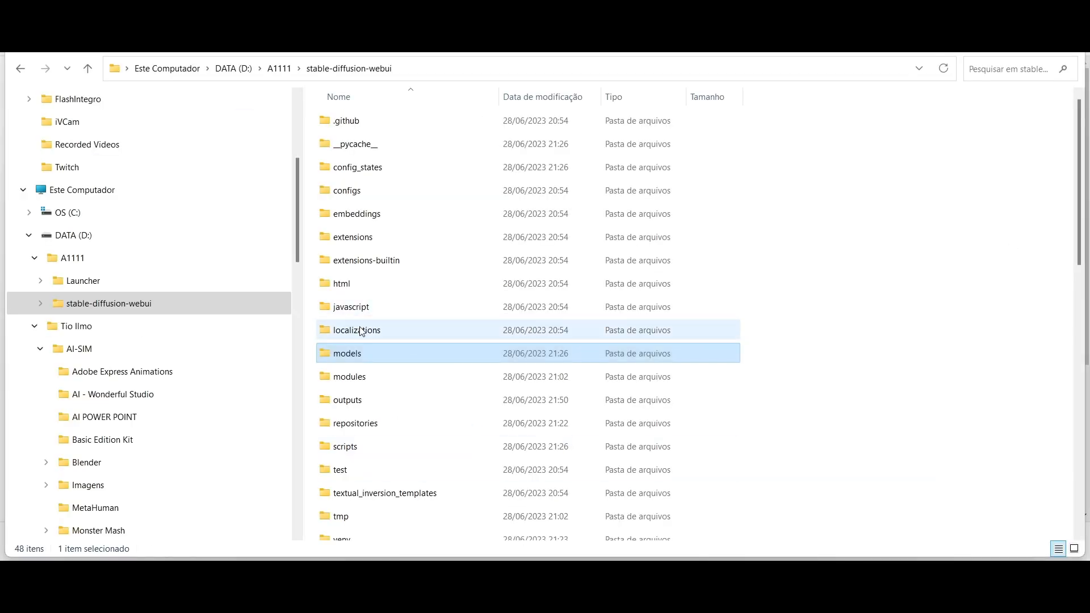
scroll(369, 335, "down", 2)
double_click(346, 279)
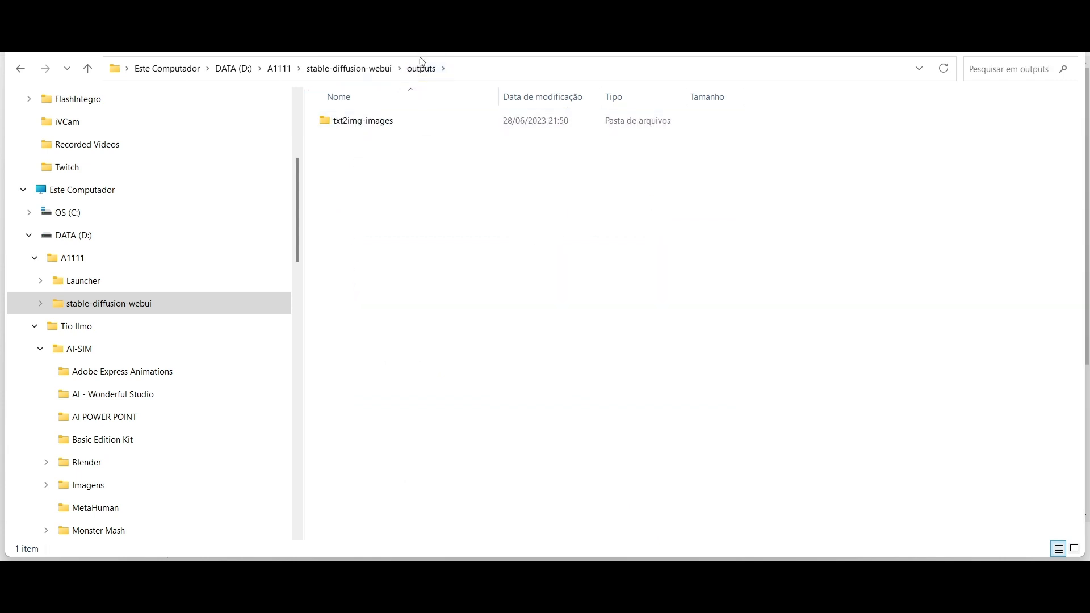
double_click(349, 121)
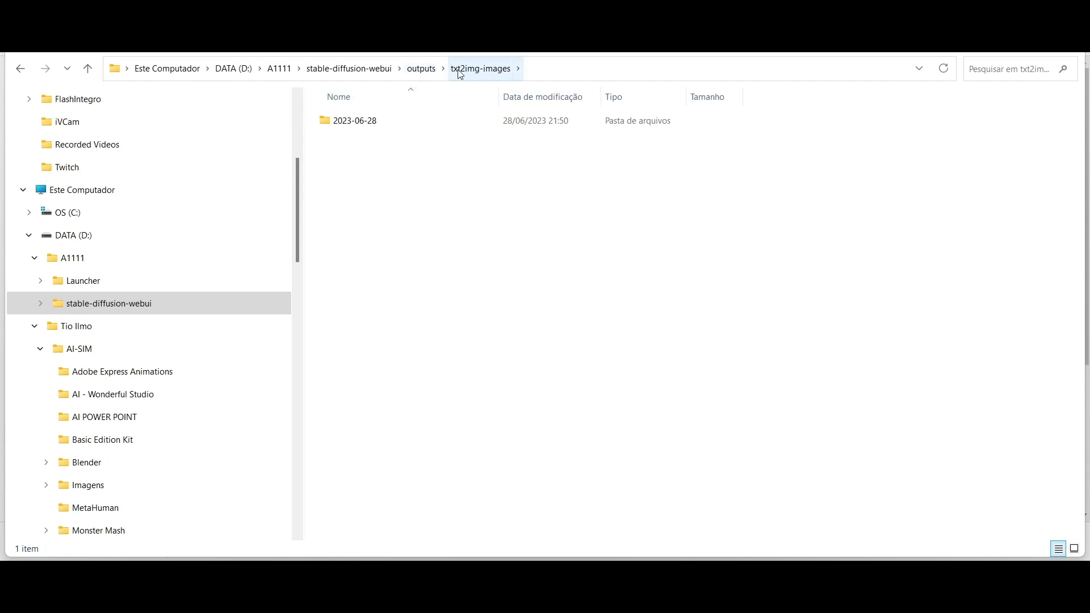
double_click(350, 120)
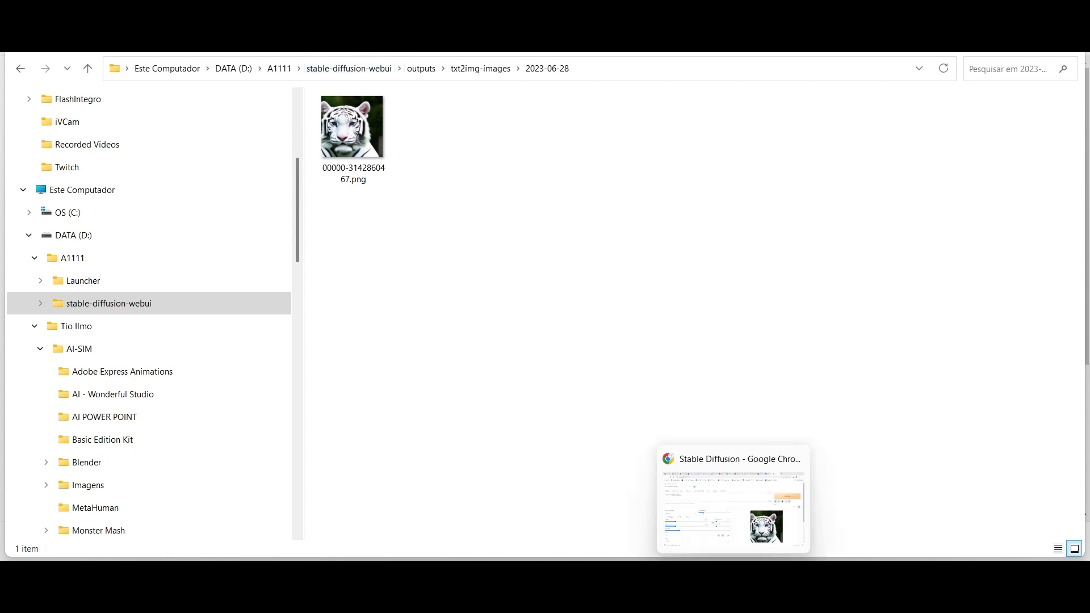
Step: Switch back to the Stable Diffusion page in Chrome and compare the image's generation parameters with the current txt2img settings
left_click(736, 512)
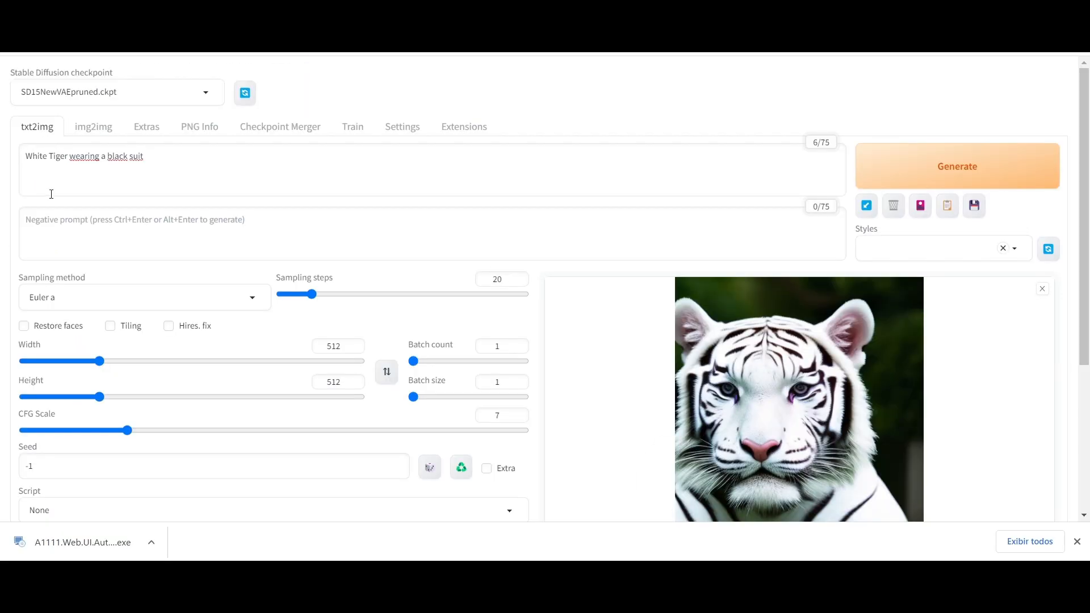
scroll(716, 305, "down", 4)
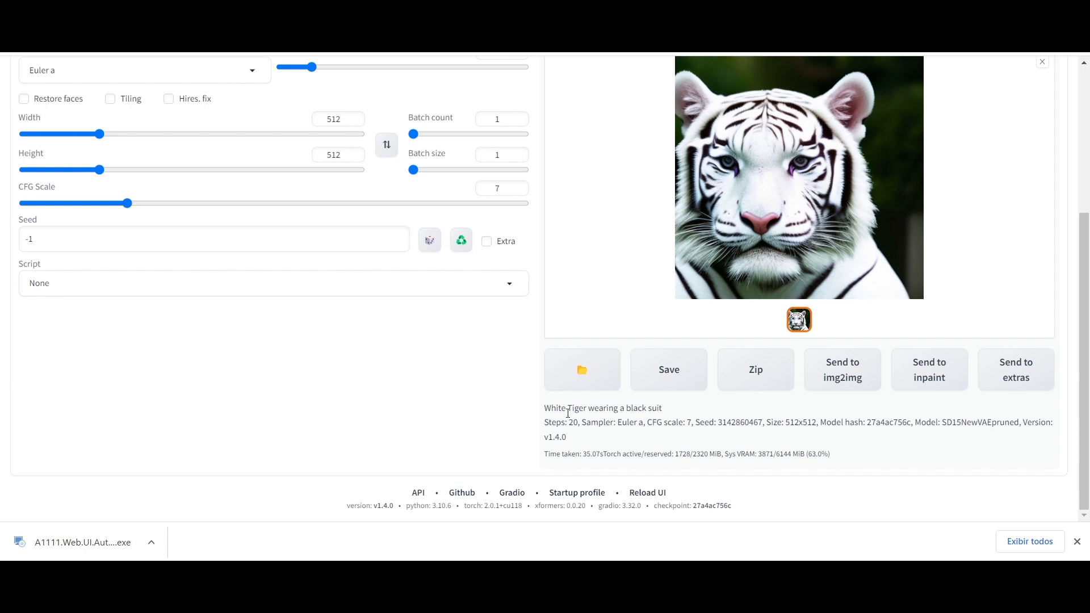
scroll(582, 436, "up", 2)
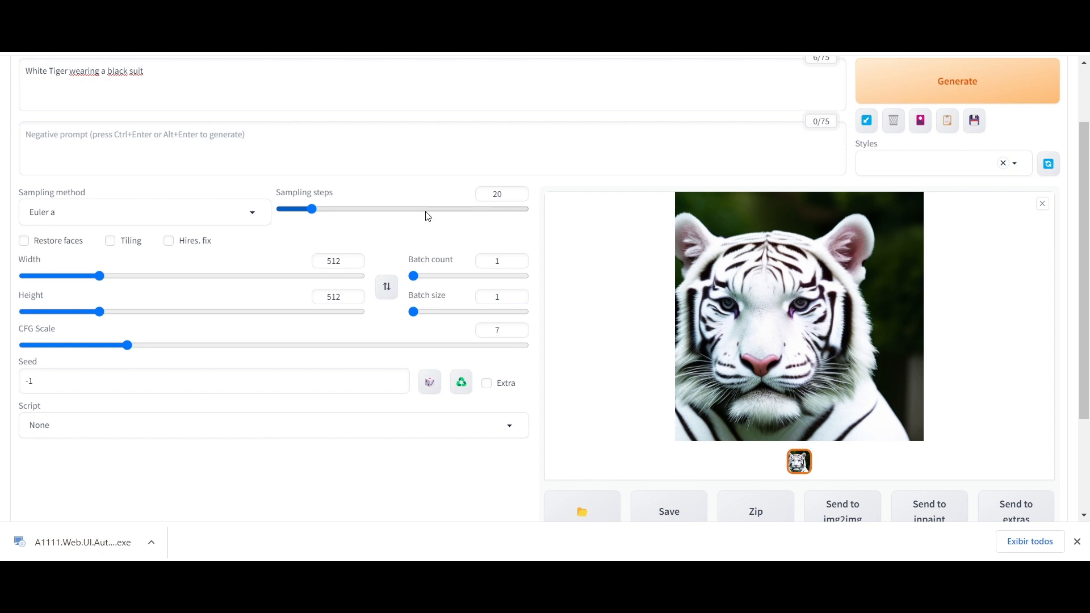
scroll(421, 218, "up", 2)
scroll(188, 162, "down", 3)
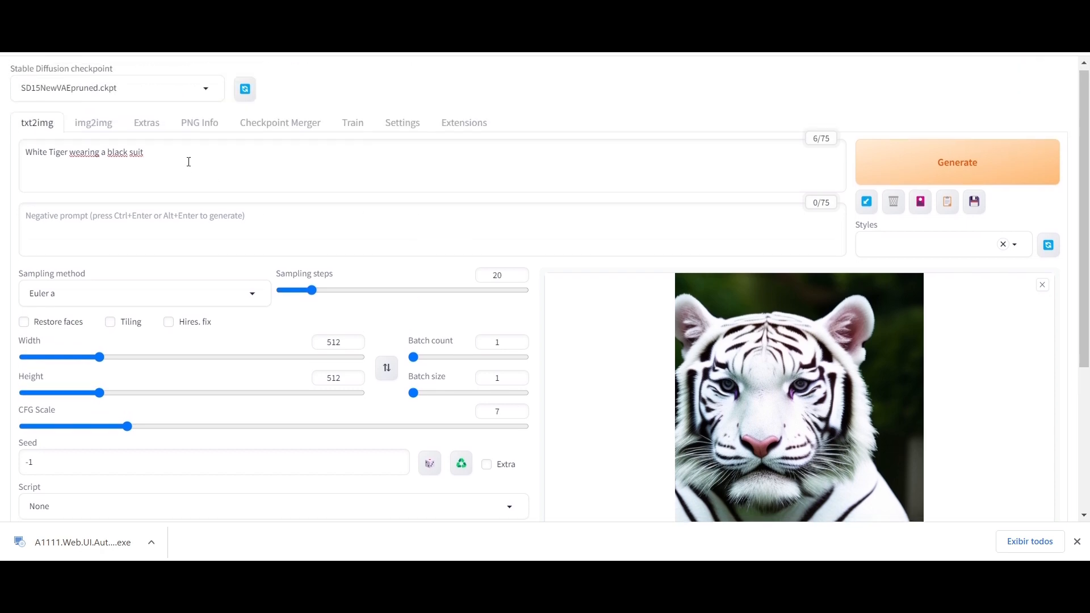
scroll(190, 162, "up", 3)
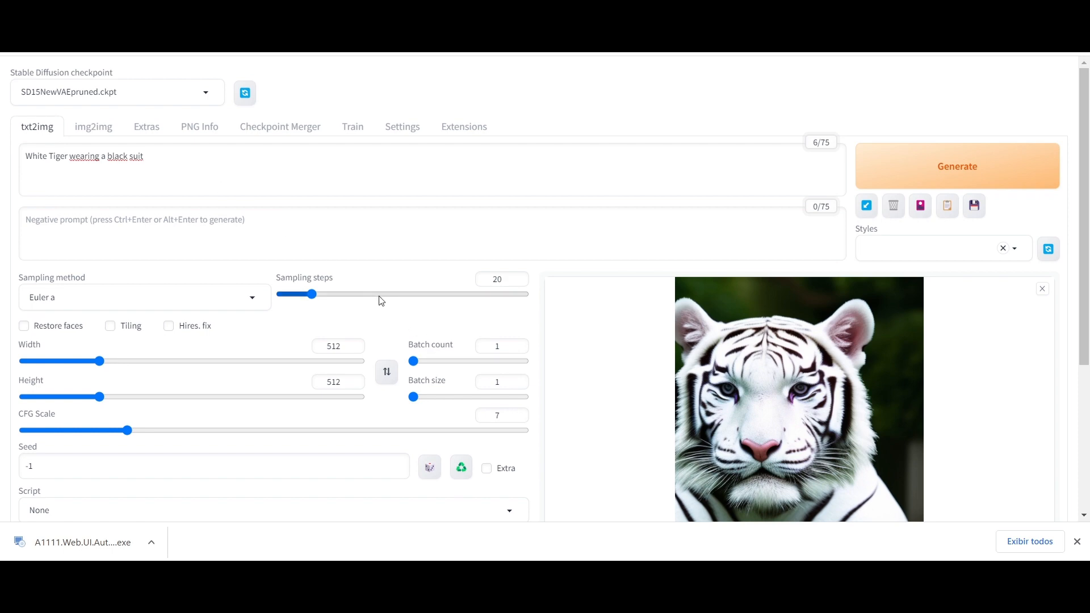
Step: Set the sampling steps to 40, generate a new image from the same prompt, and inspect the result
left_click_drag(505, 282, 458, 289)
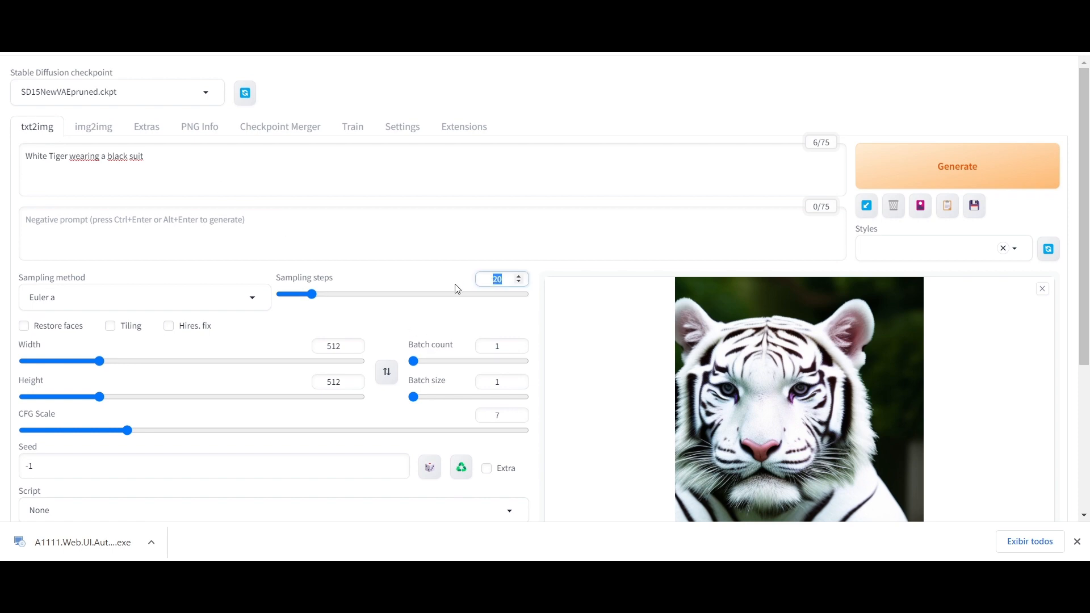
type("40")
left_click(404, 284)
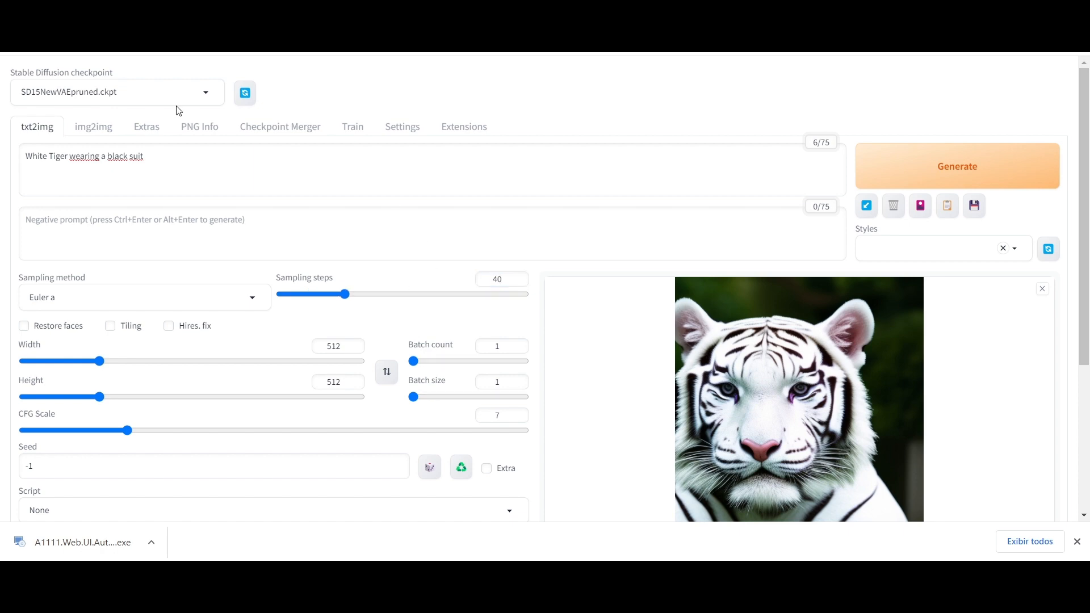
left_click(960, 178)
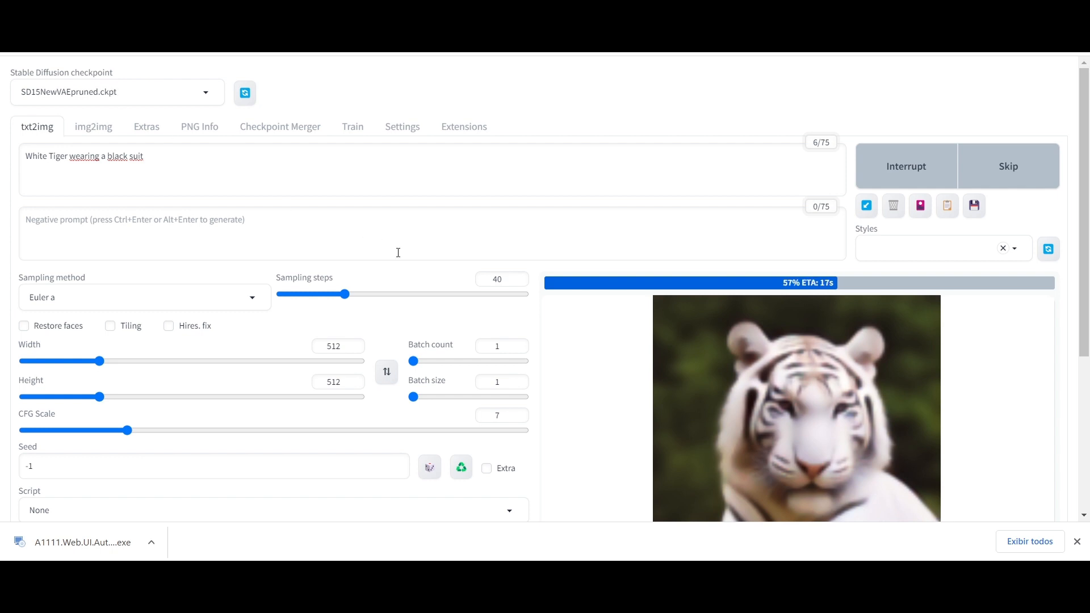
scroll(697, 336, "down", 3)
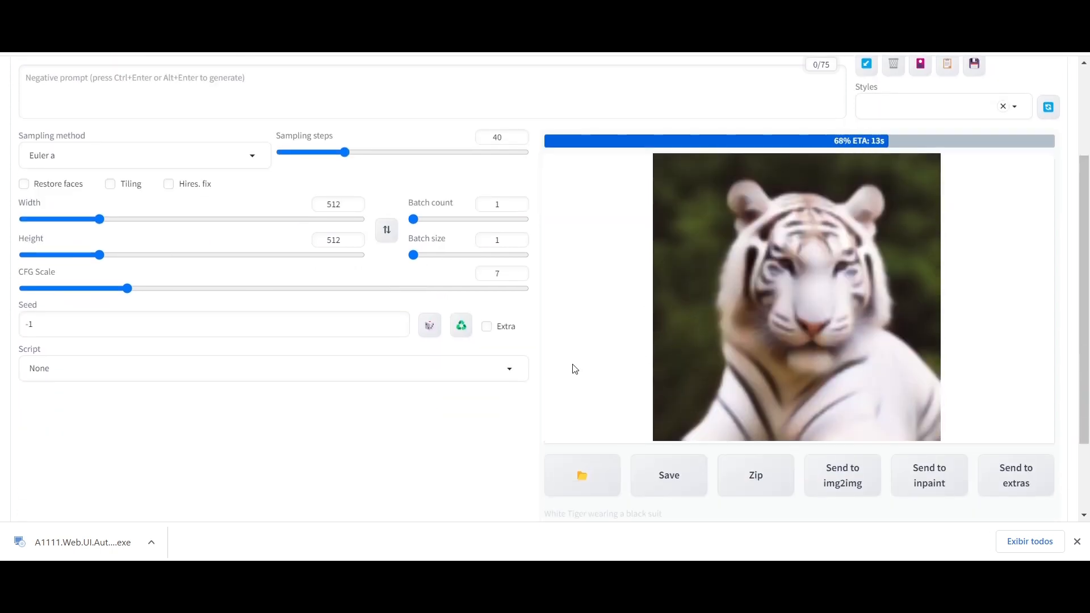
scroll(575, 369, "up", 3)
scroll(720, 295, "down", 1)
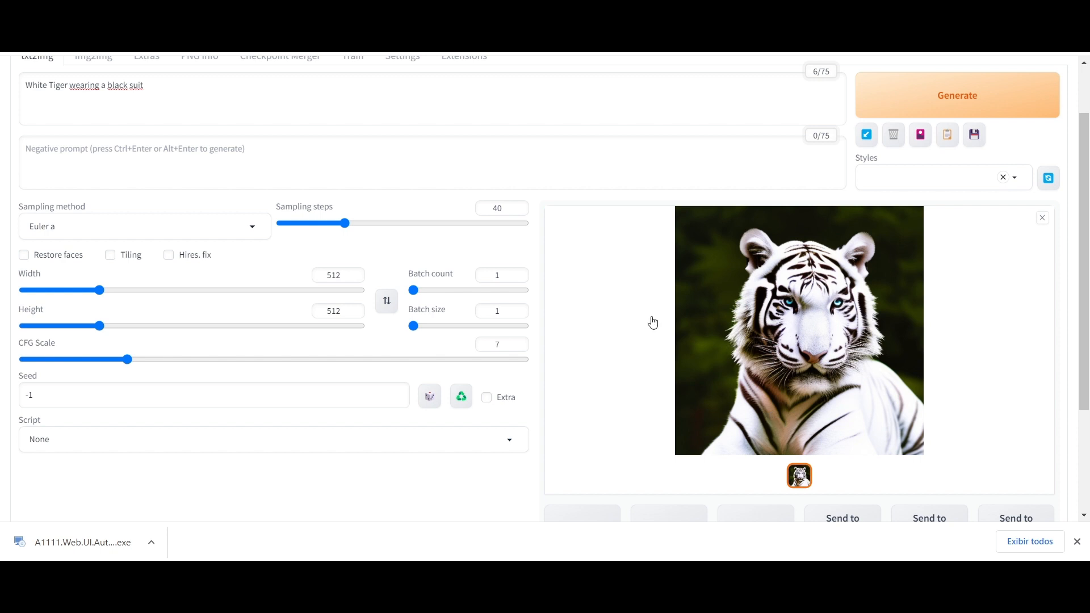
scroll(108, 250, "up", 2)
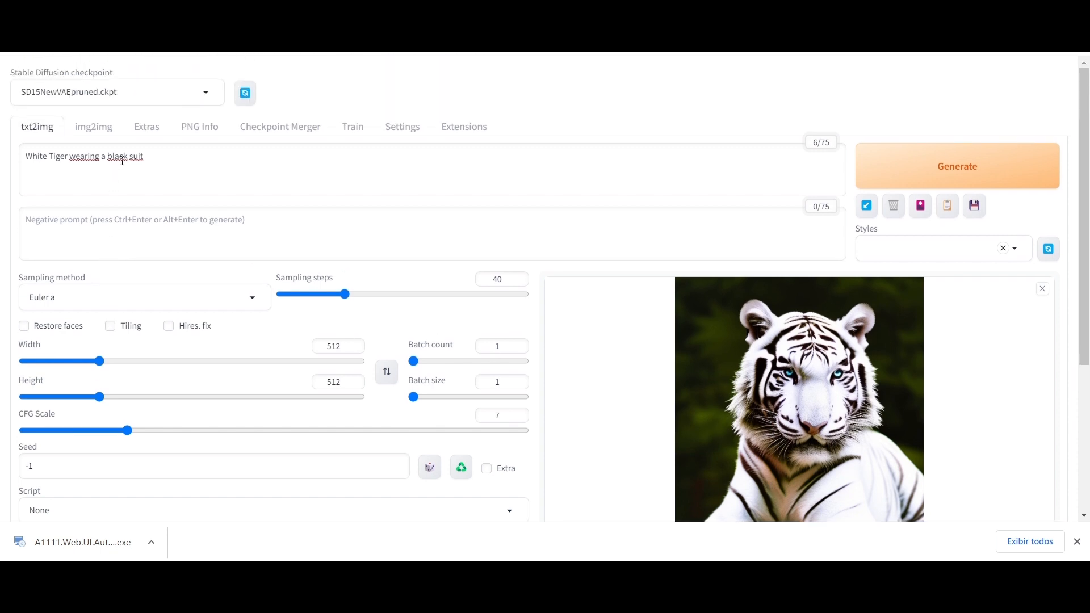